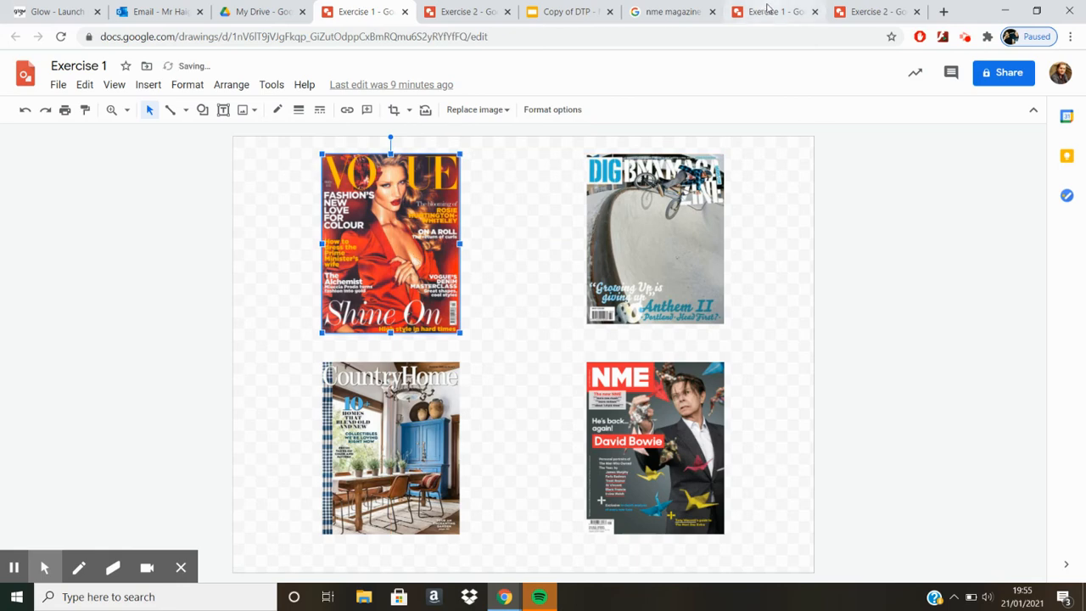
Step: Check the guide layout in the other Exercise 1 drawing, and show guides in the working Exercise 1 drawing
click(768, 11)
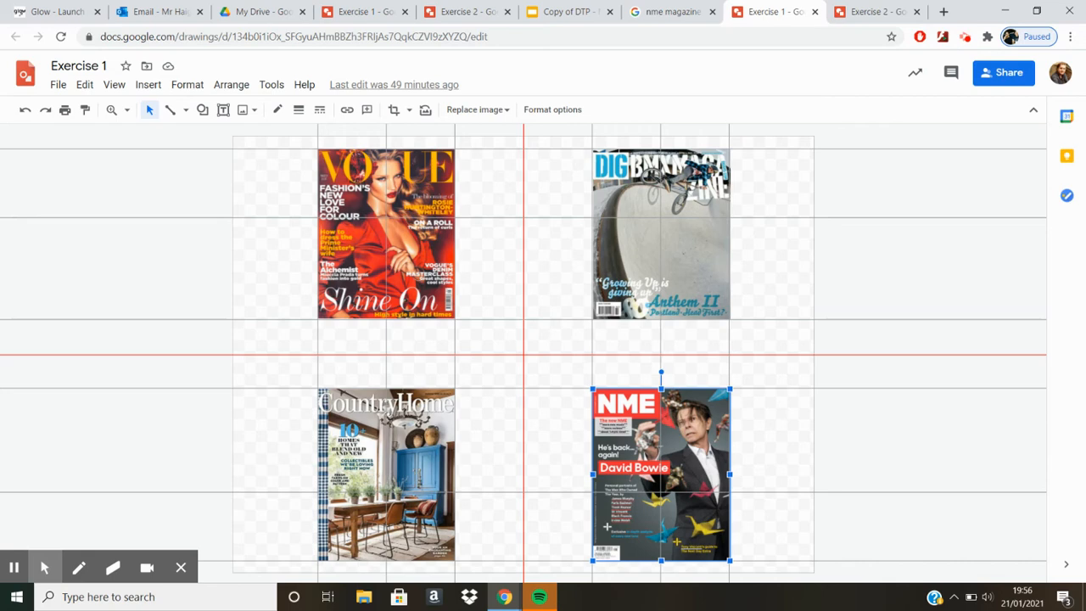
click(361, 12)
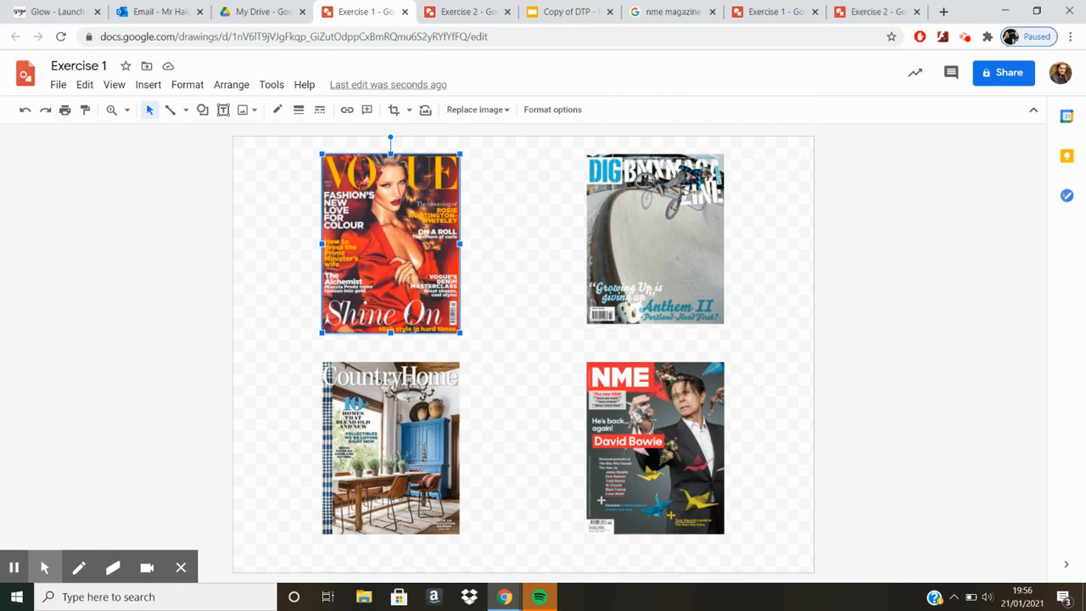
click(118, 86)
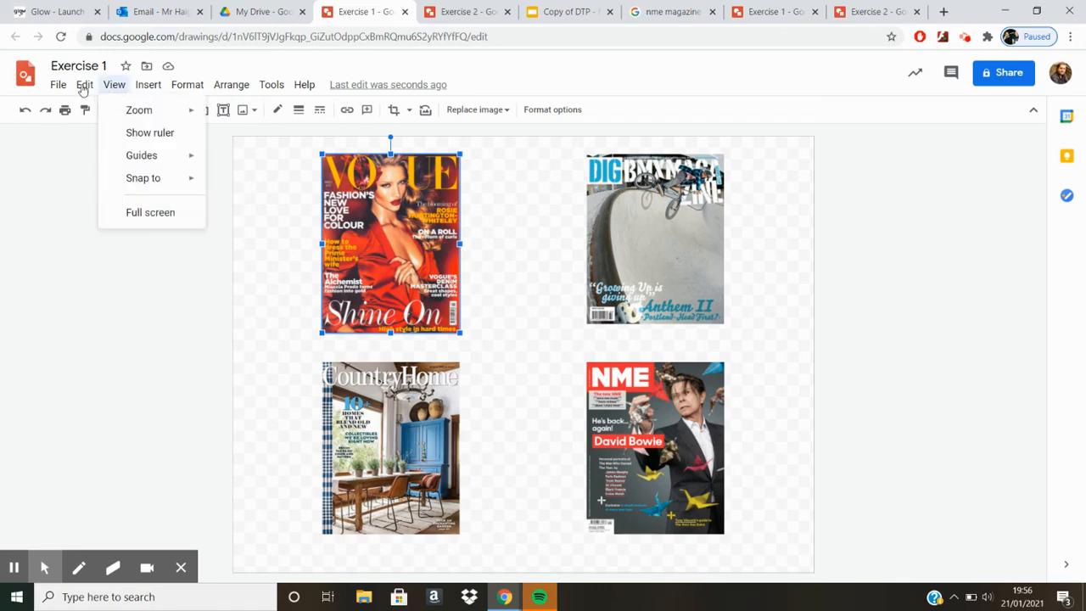
mouse_move(59, 88)
mouse_move(111, 90)
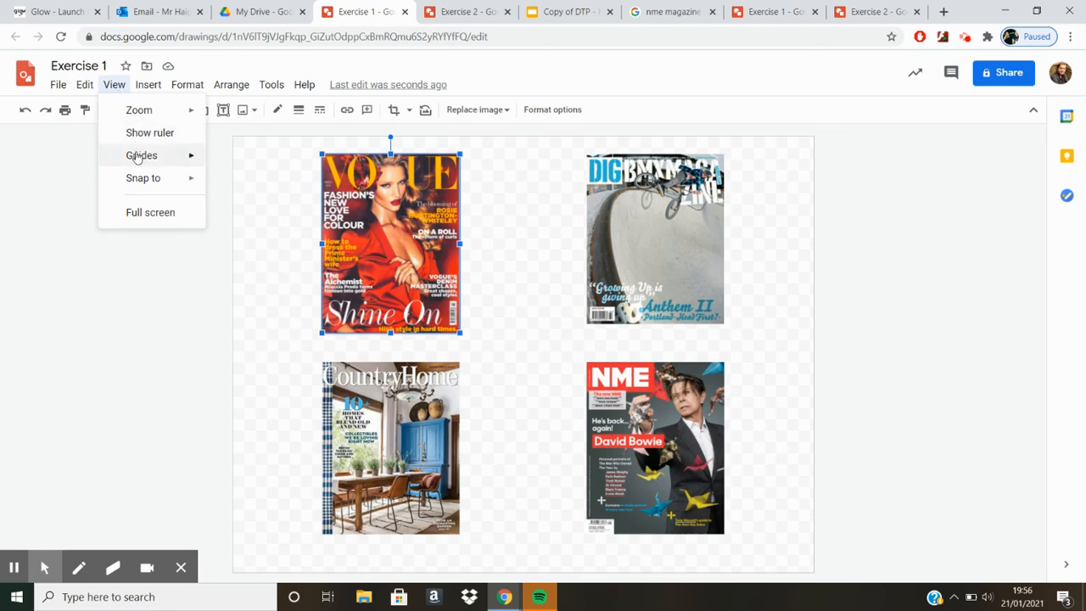
mouse_move(137, 157)
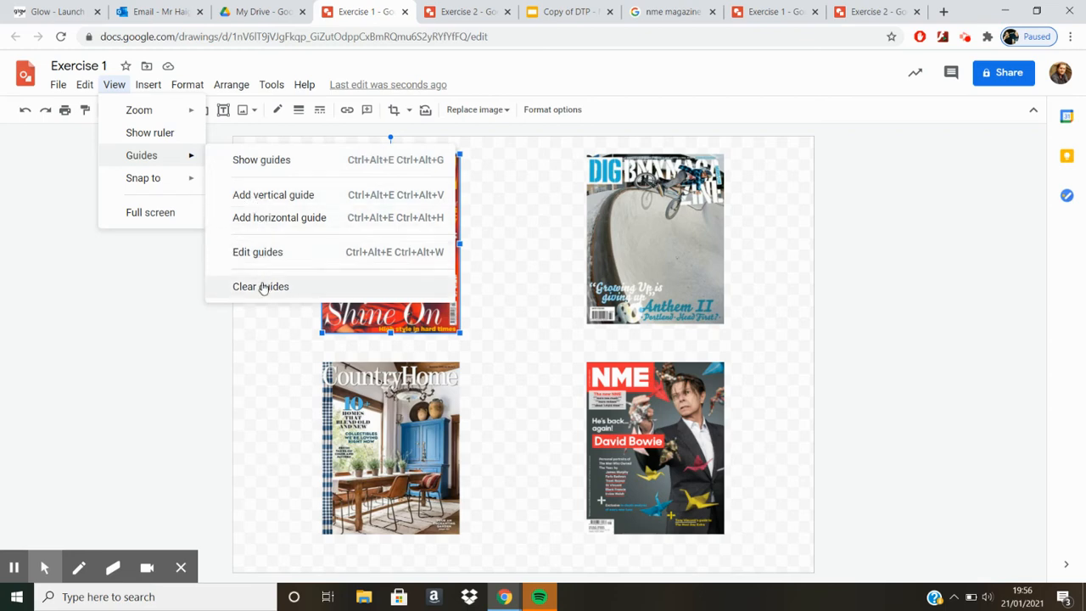
click(293, 163)
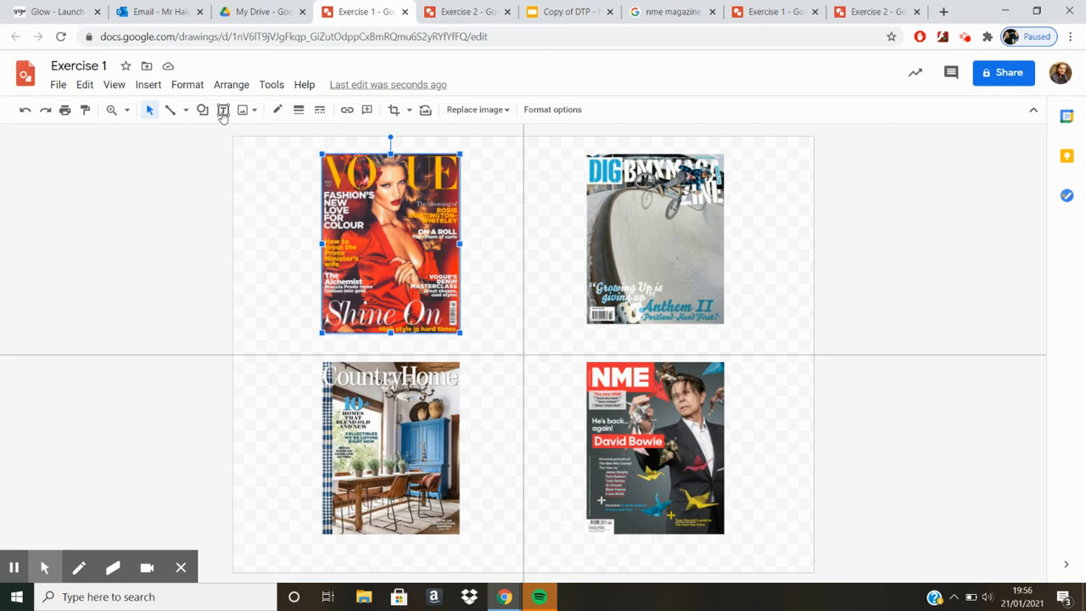
Step: Change the colour of the vertical centre guide to red
click(118, 87)
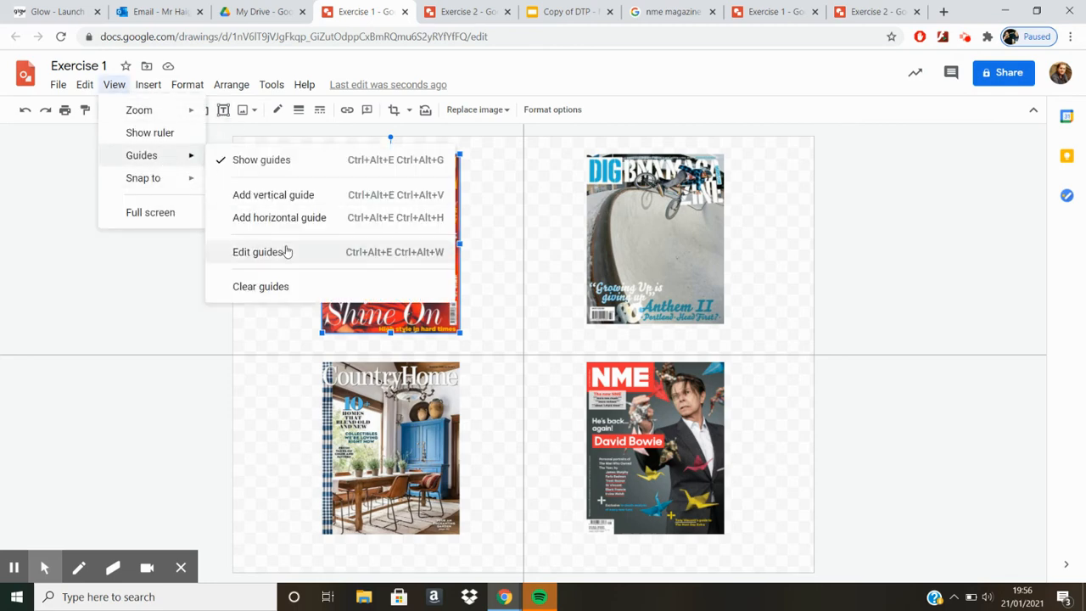
click(258, 251)
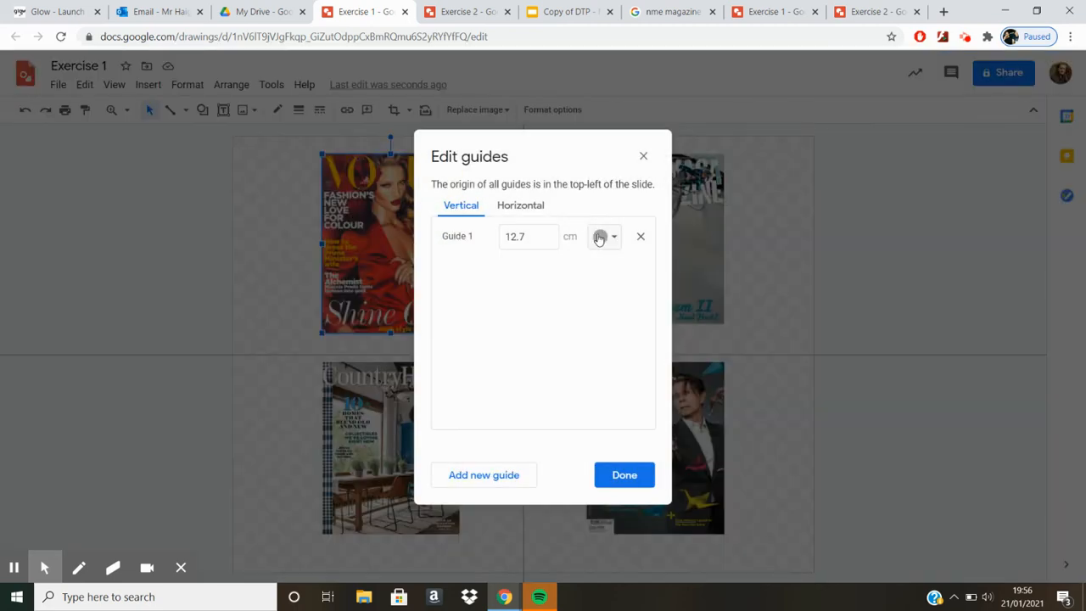
click(522, 210)
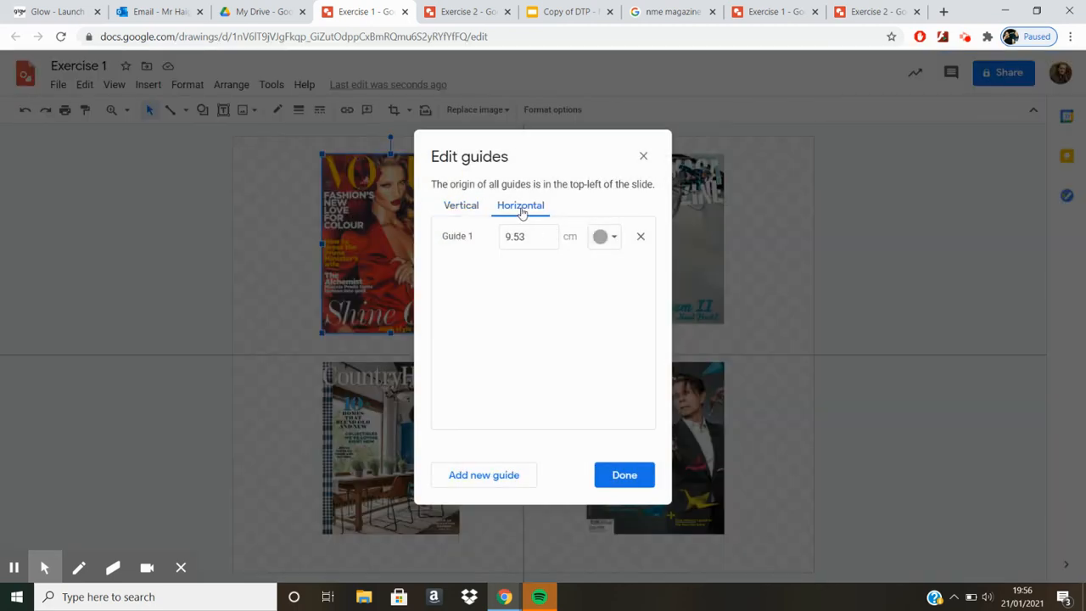
click(467, 206)
click(520, 207)
click(463, 206)
click(604, 238)
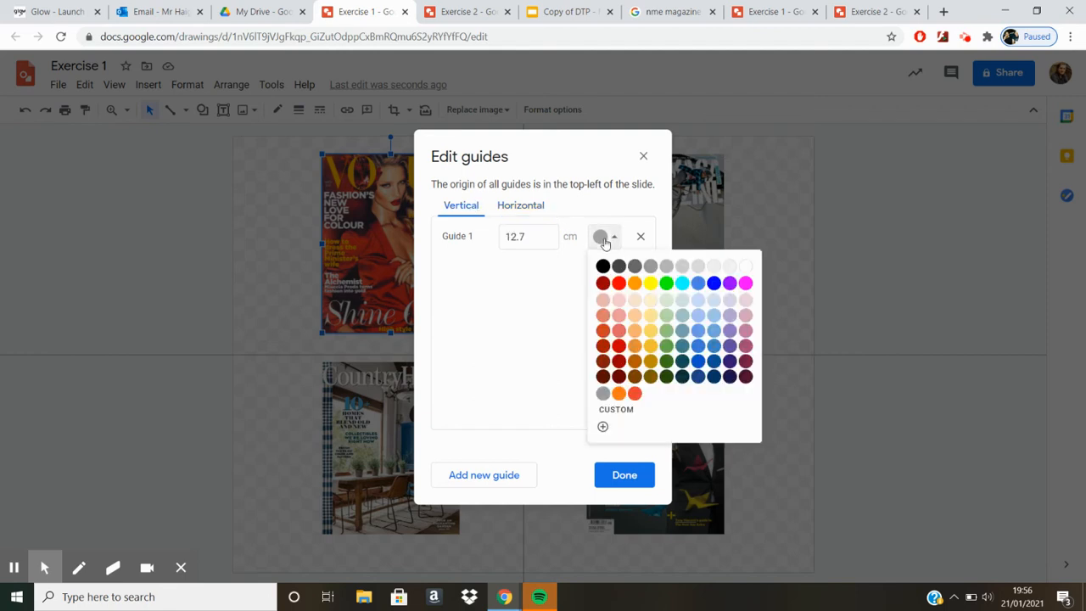
click(618, 283)
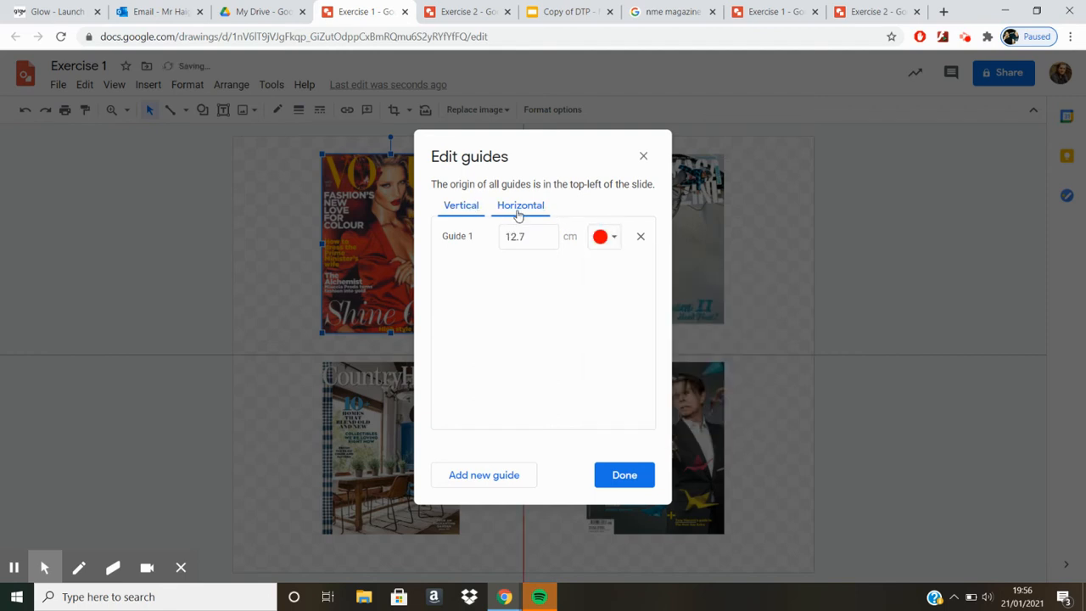
Step: Change the colour of the horizontal centre guide to red and finish editing the guides
click(519, 213)
click(604, 238)
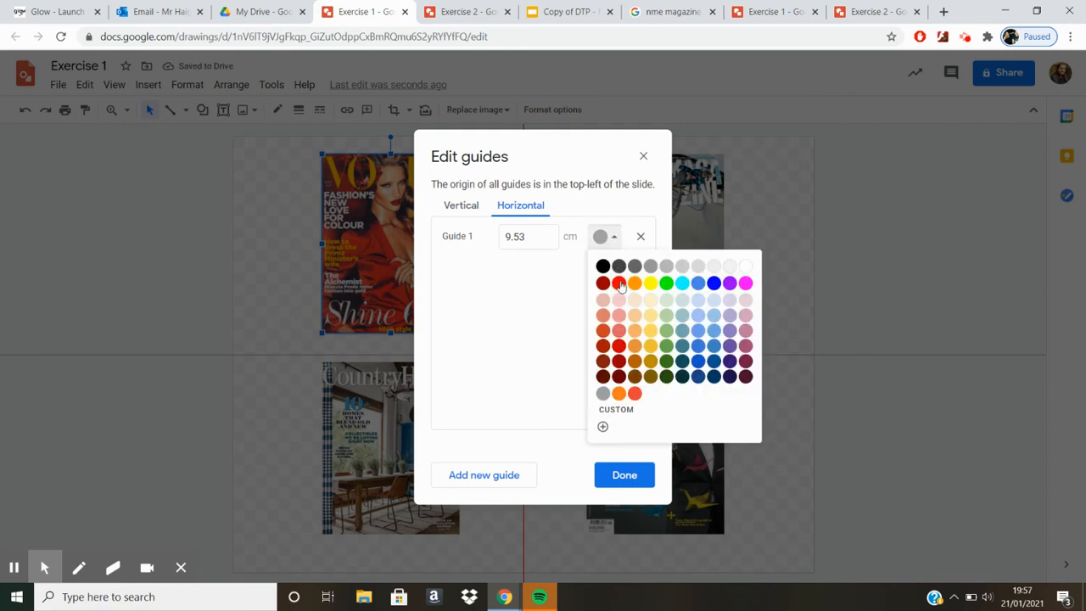
click(619, 284)
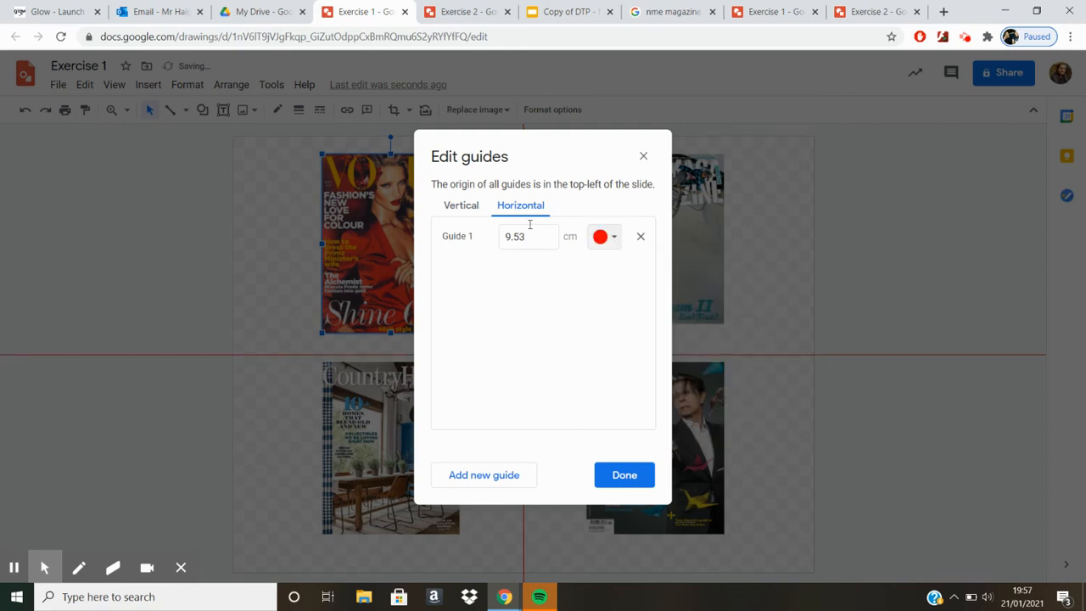
click(467, 208)
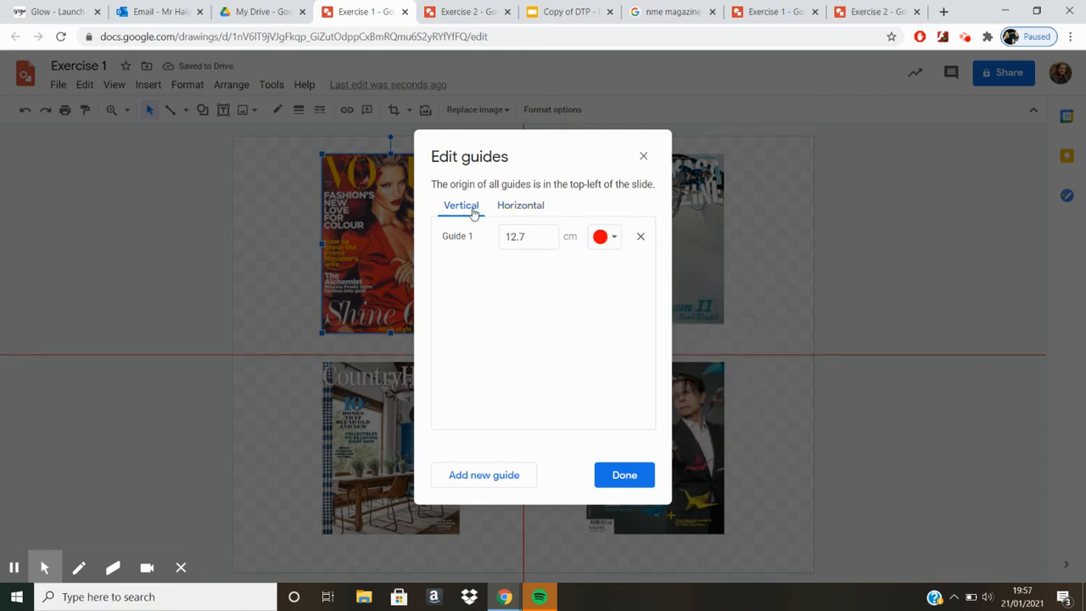
click(623, 477)
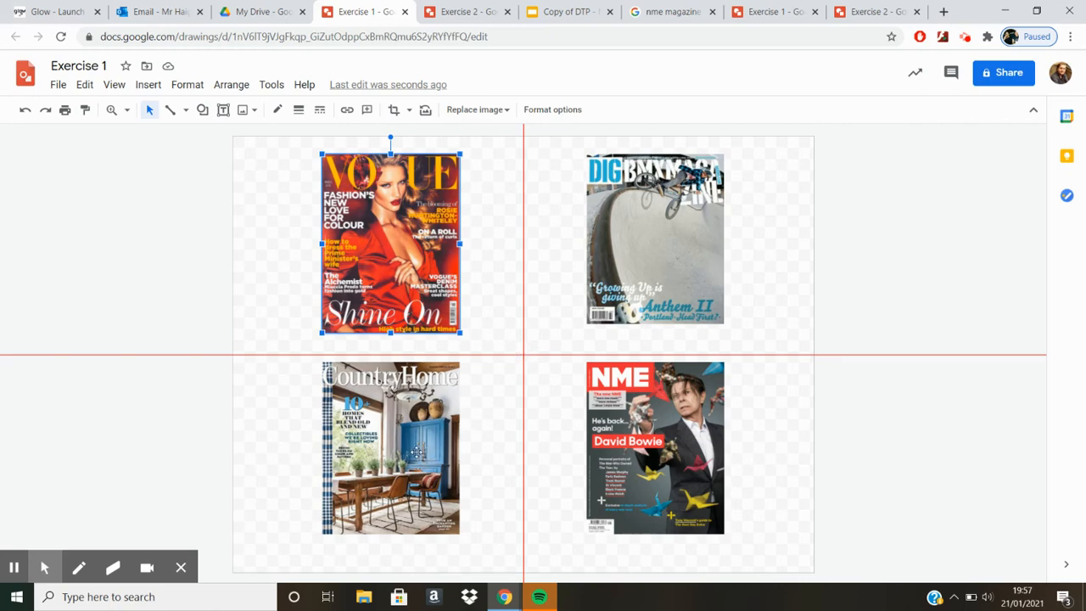
Step: Move the Country Home and NME covers slightly down, clear of the horizontal centre guide and level with each other
drag(416, 452, 422, 472)
drag(677, 434, 675, 458)
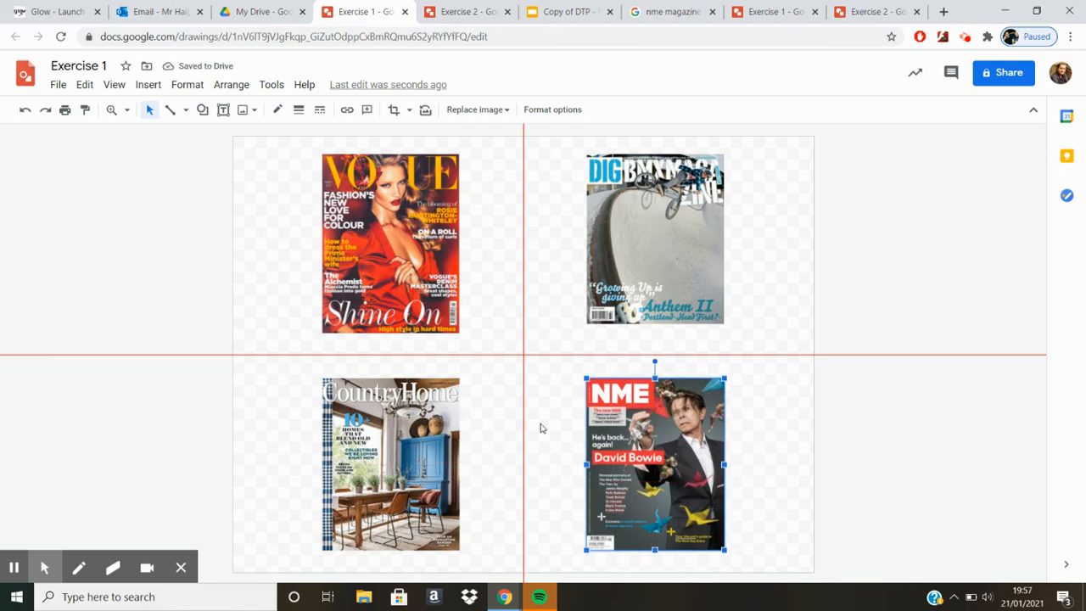
click(13, 568)
click(14, 568)
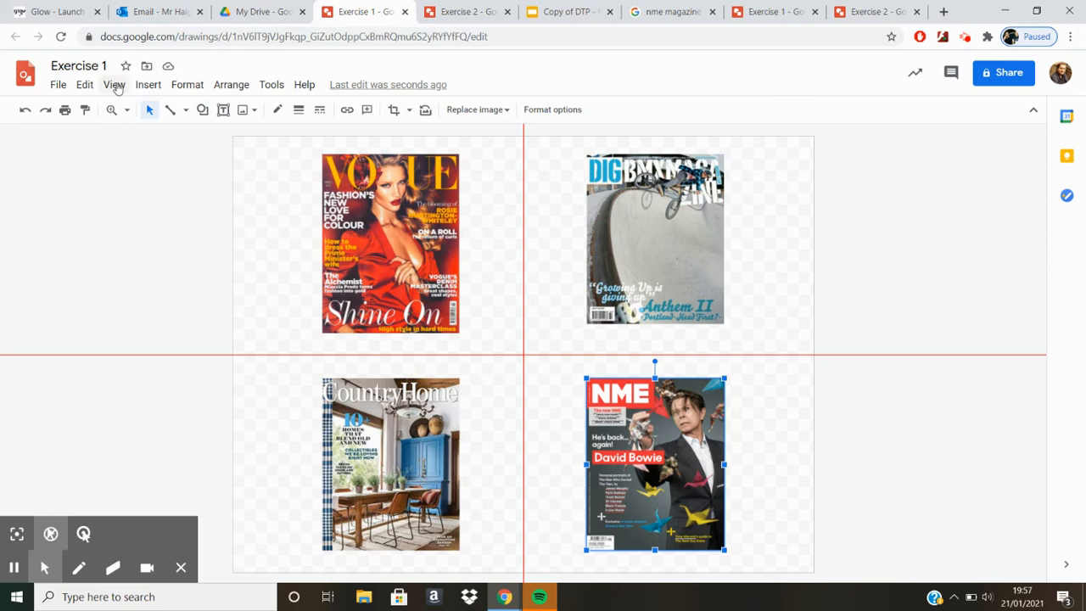
Step: Add a second vertical guide to the drawing at its default position
click(148, 84)
mouse_move(125, 88)
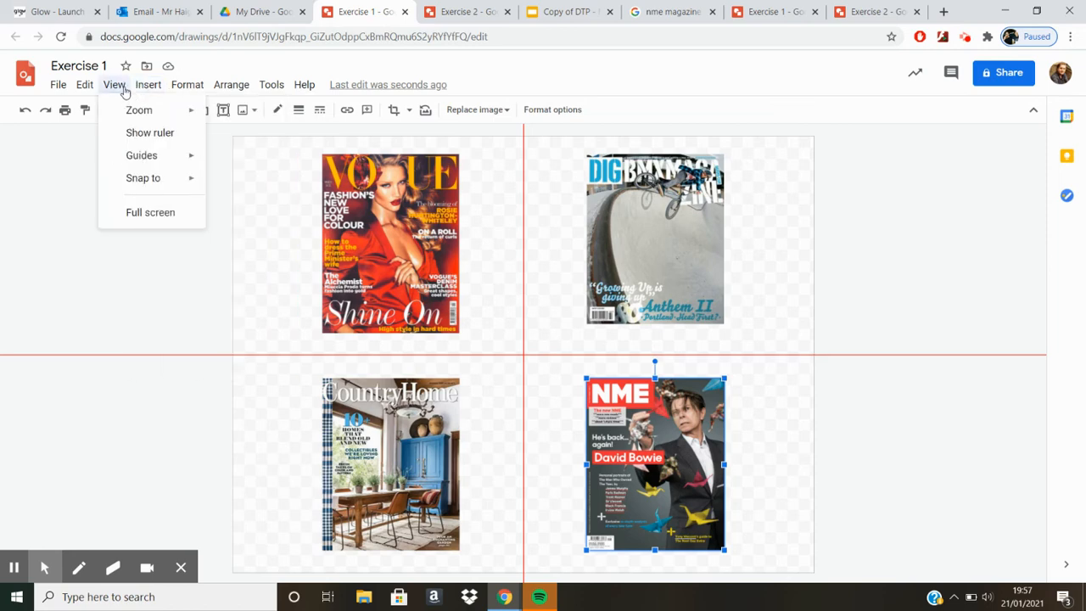
mouse_move(146, 156)
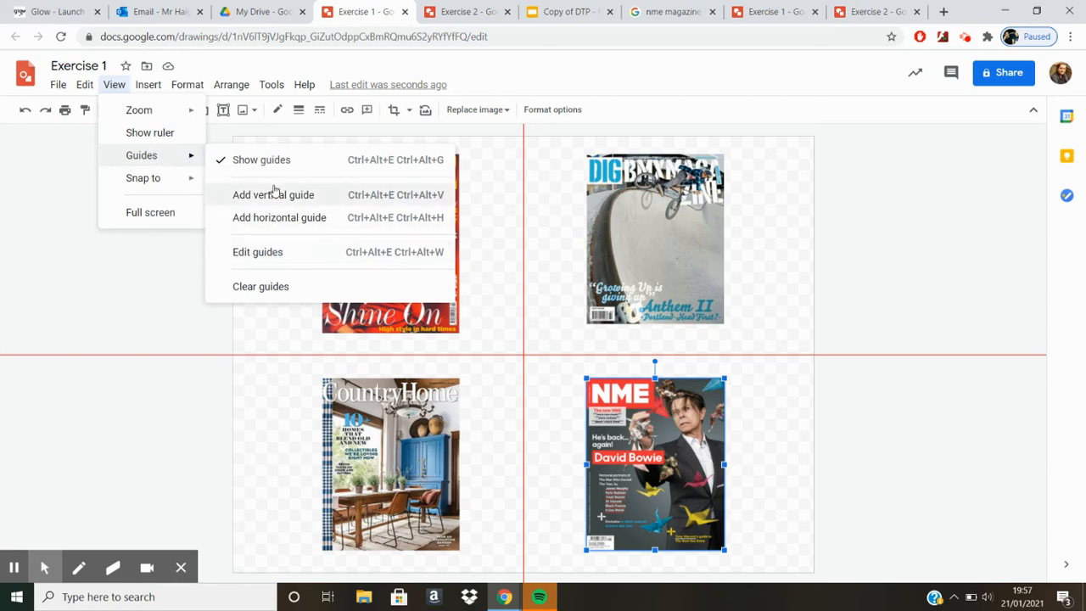
click(265, 252)
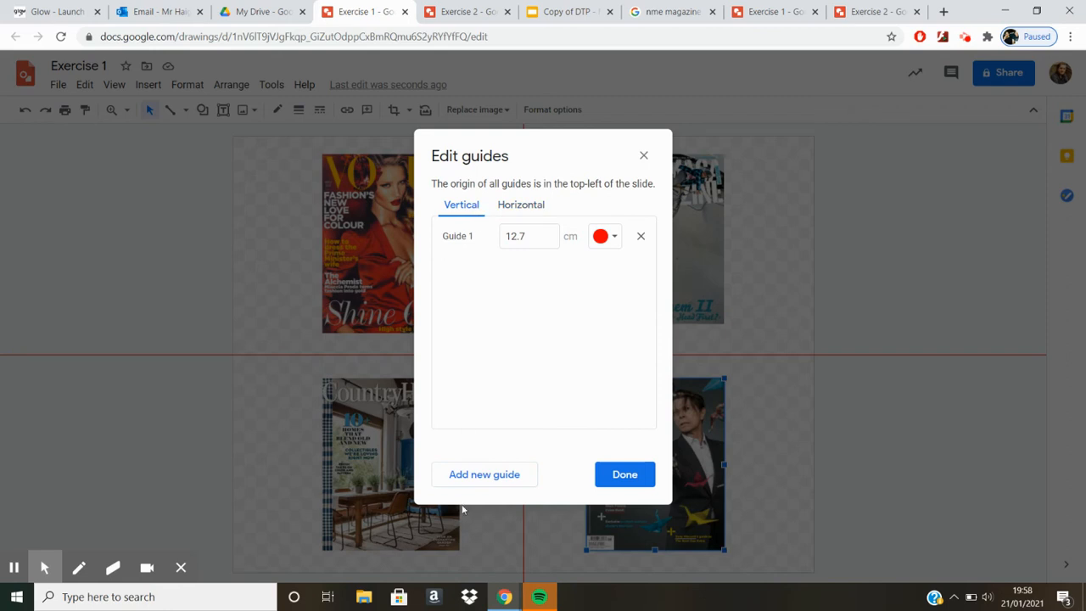
click(480, 477)
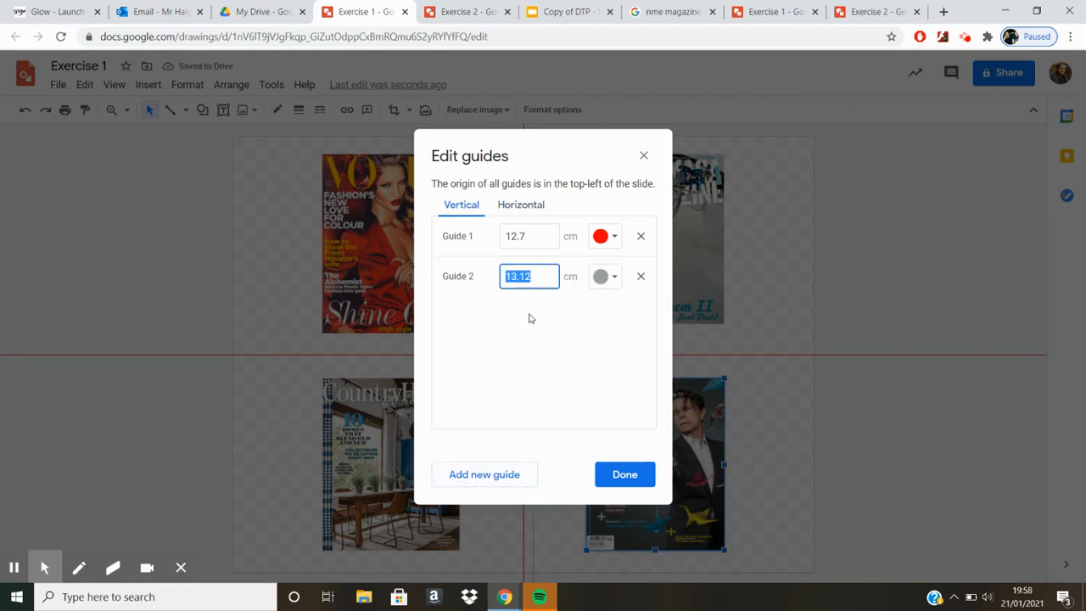
click(611, 479)
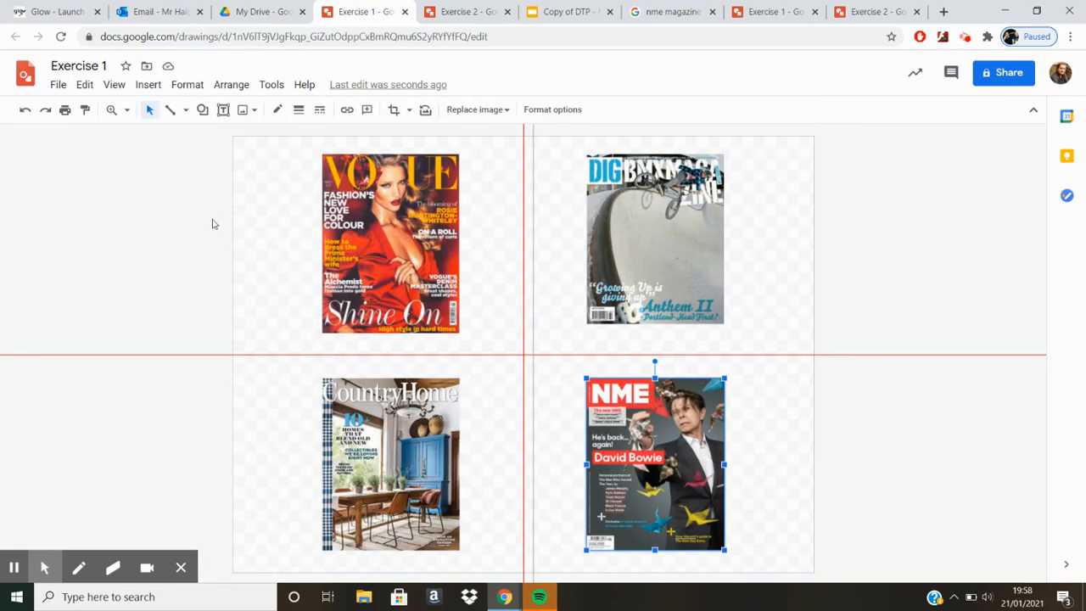
Step: Set the position of the second vertical guide to 16 cm
click(119, 88)
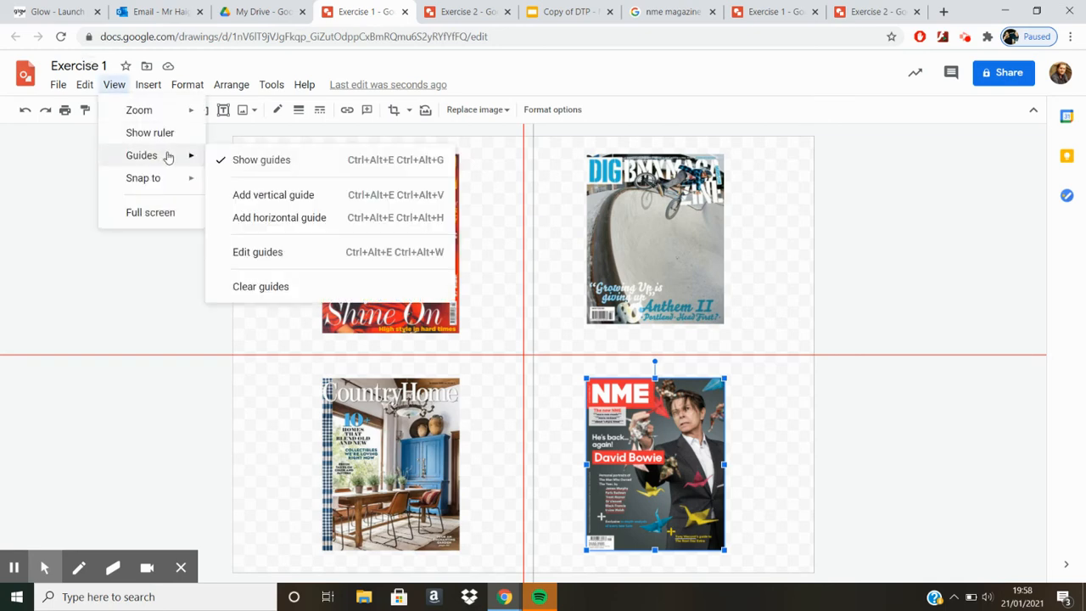
click(260, 254)
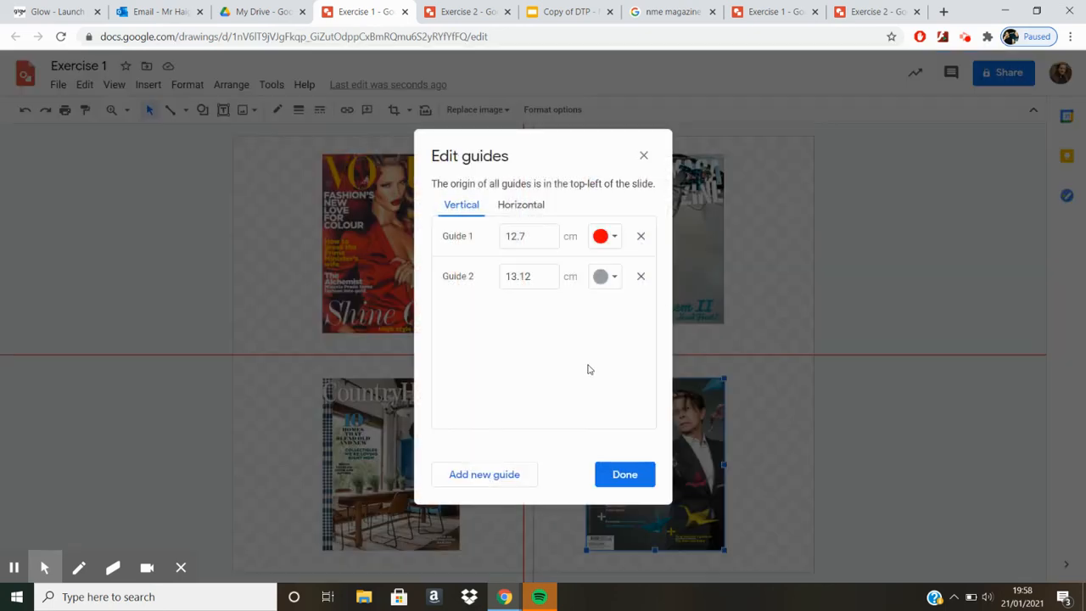
click(548, 274)
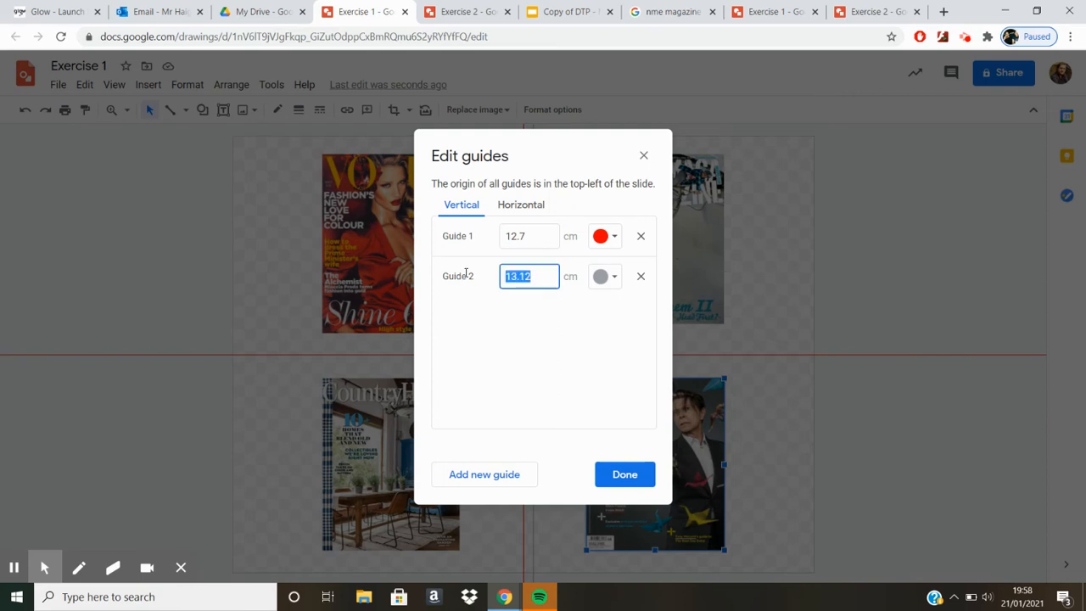
text(18)
key(BackSpace)
text(6)
key(BackSpace)
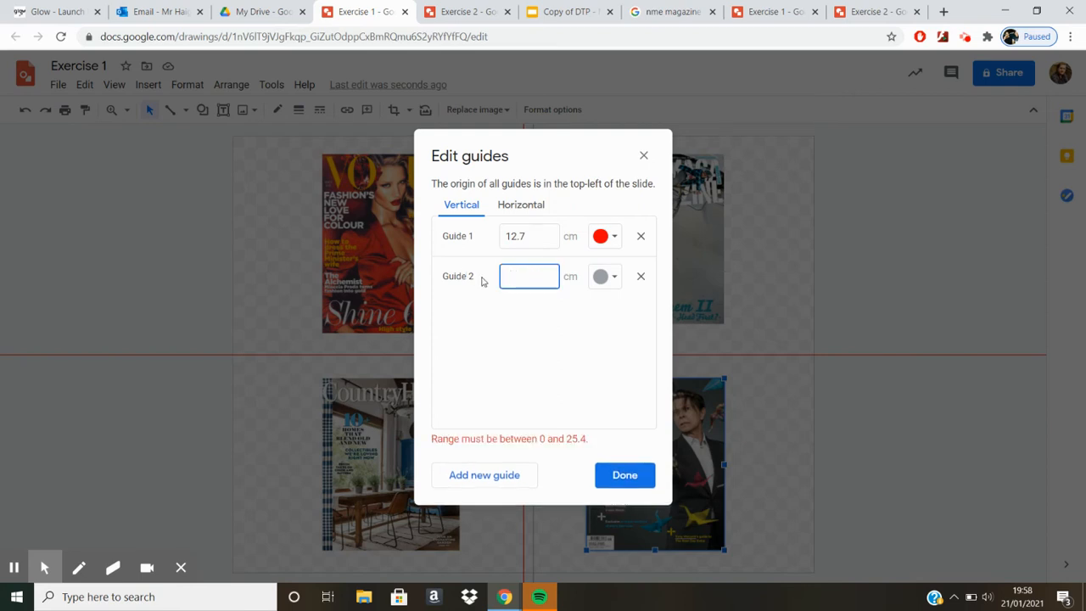
text(16)
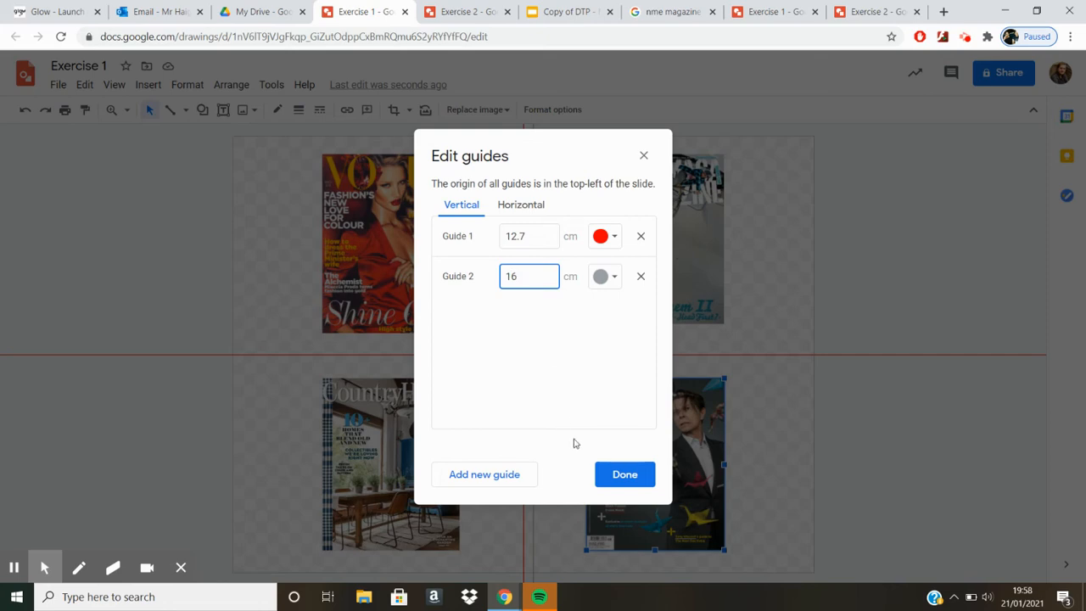
click(628, 474)
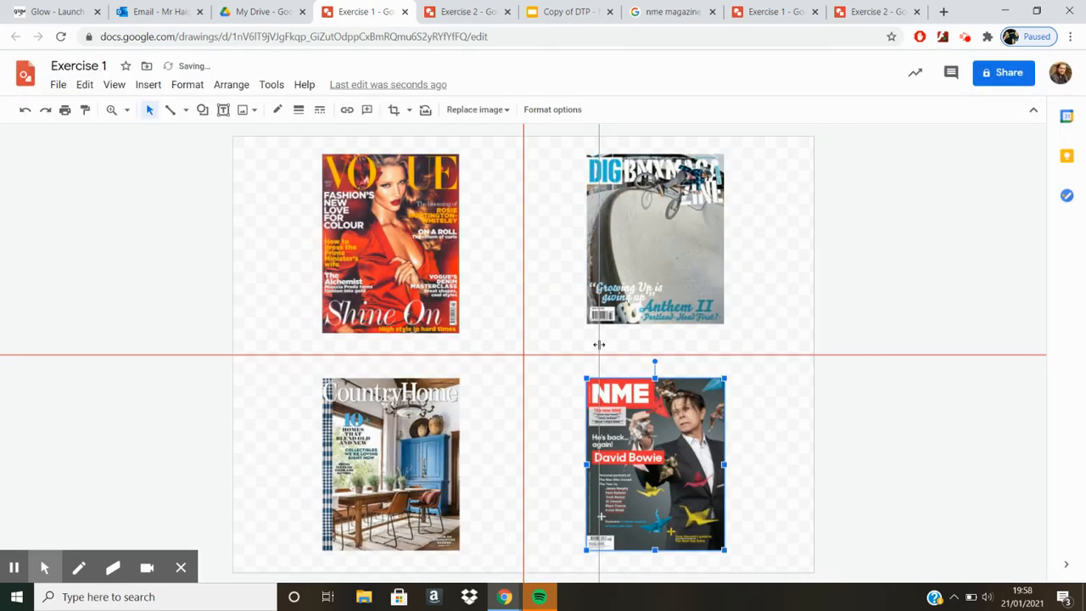
Step: Add a third vertical guide positioned at 5 cm
click(149, 87)
mouse_move(119, 86)
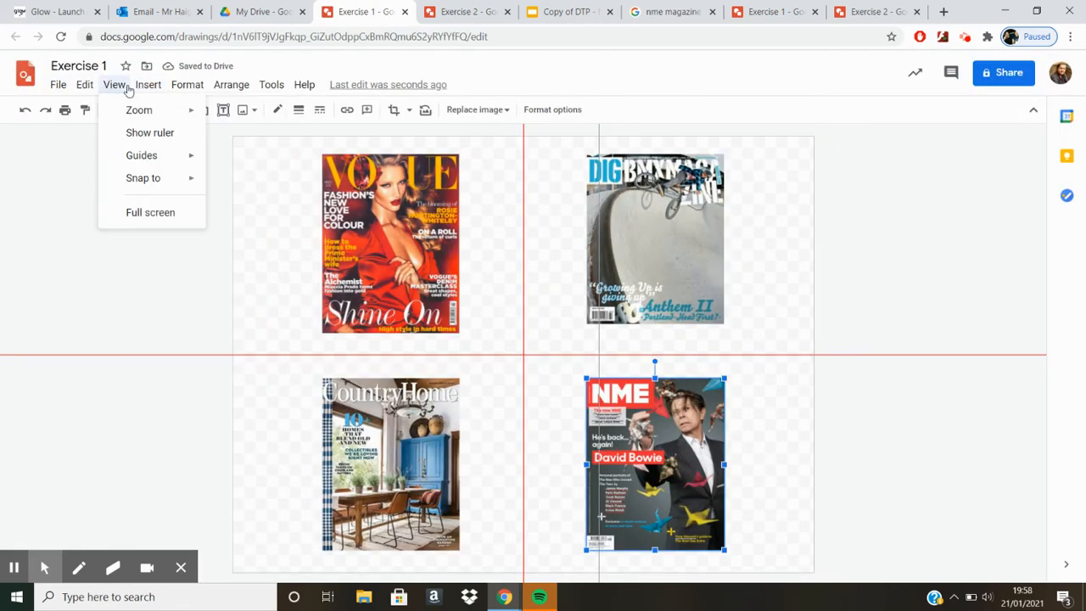
mouse_move(141, 156)
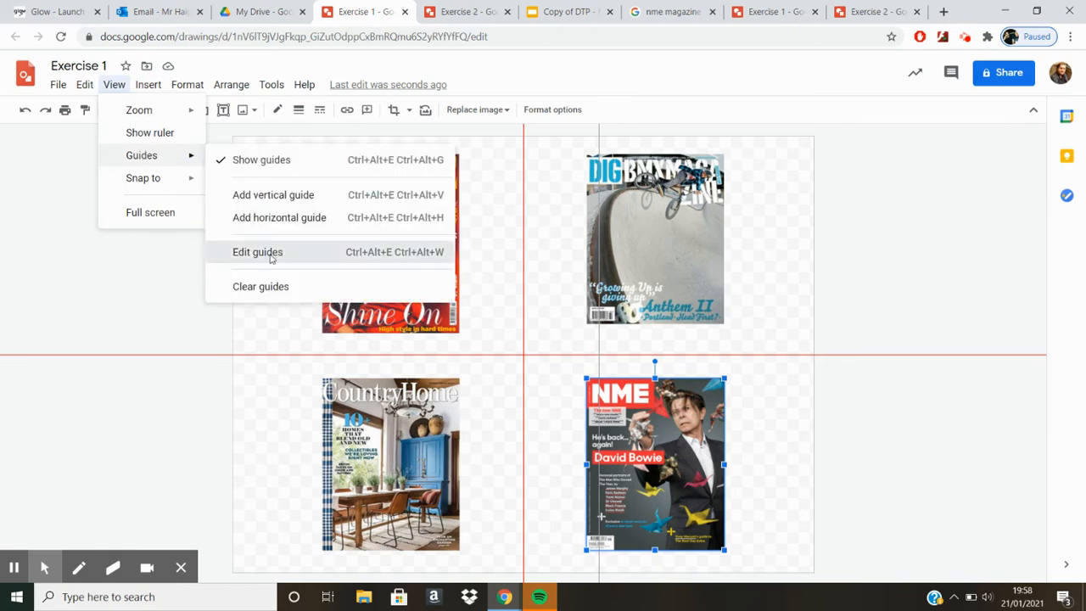
click(270, 254)
click(509, 474)
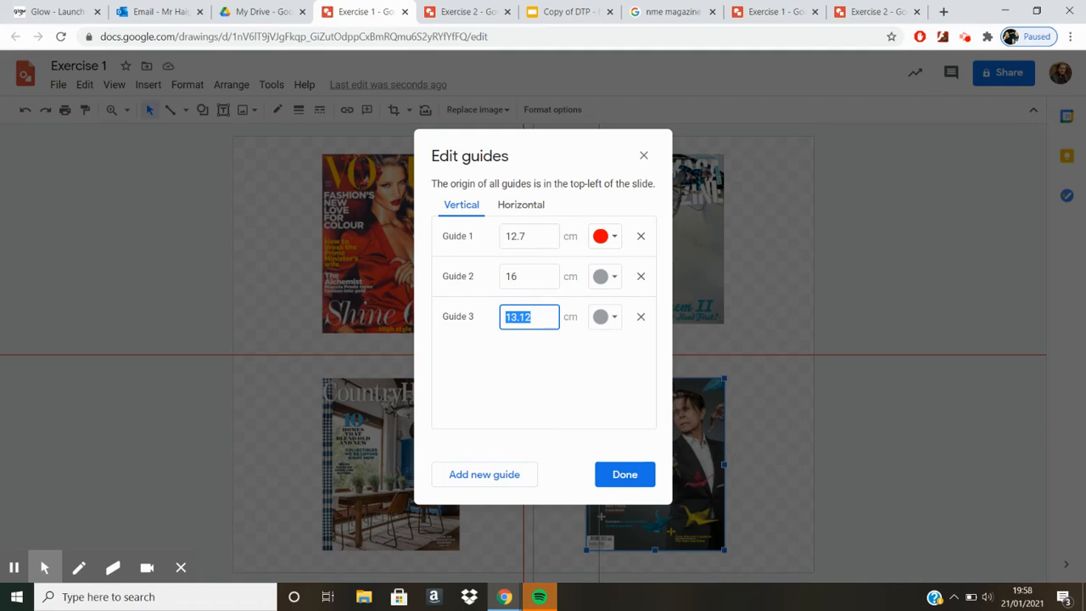
text(5)
click(622, 482)
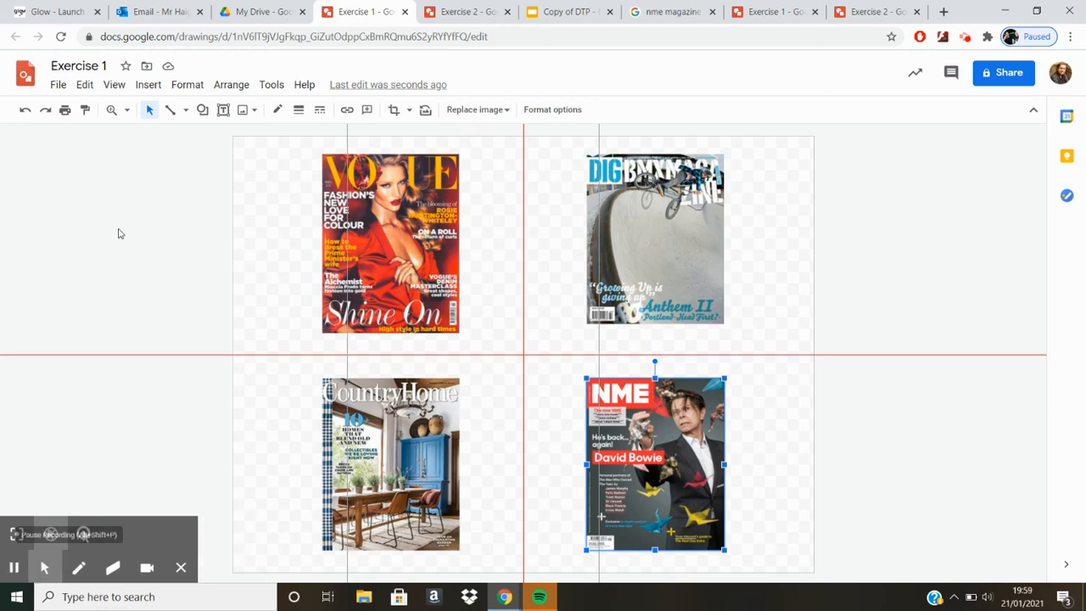
Step: Add a fourth vertical guide and set the second vertical guide's position to 9.7 cm
click(116, 85)
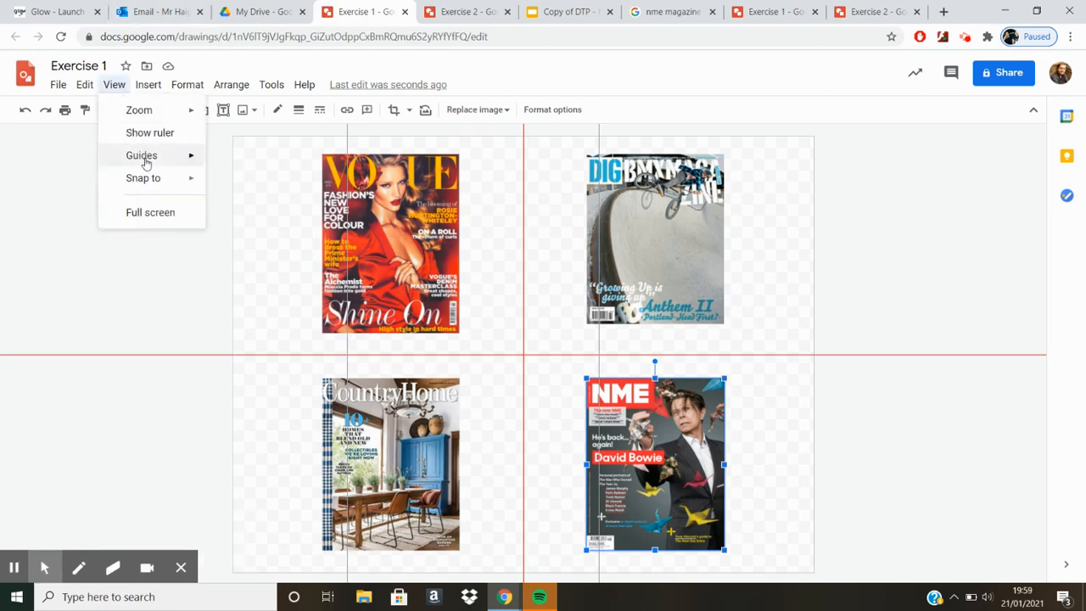
mouse_move(146, 160)
click(259, 265)
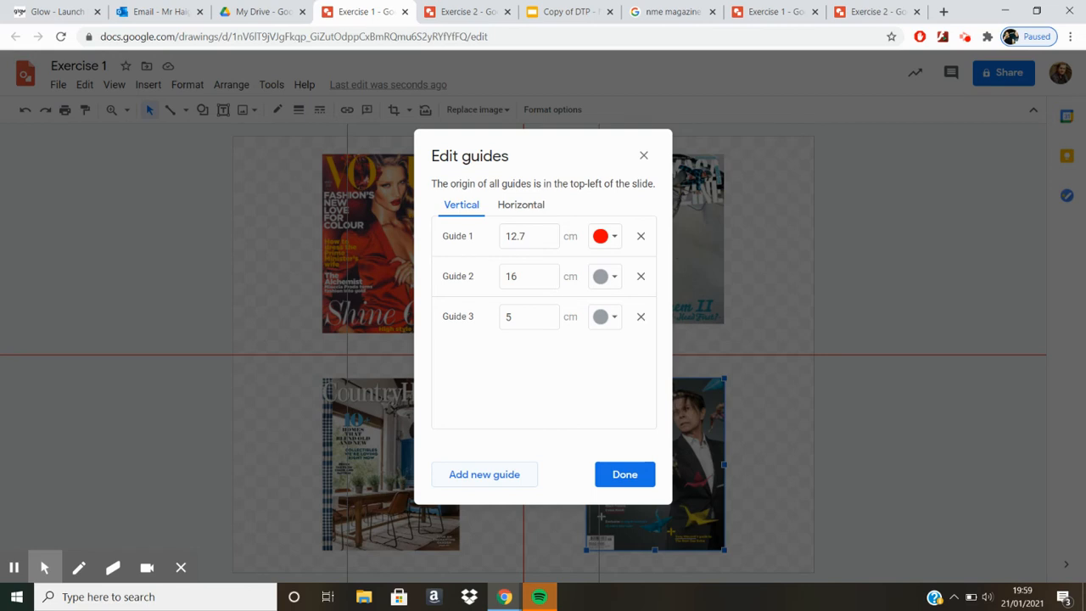
click(488, 474)
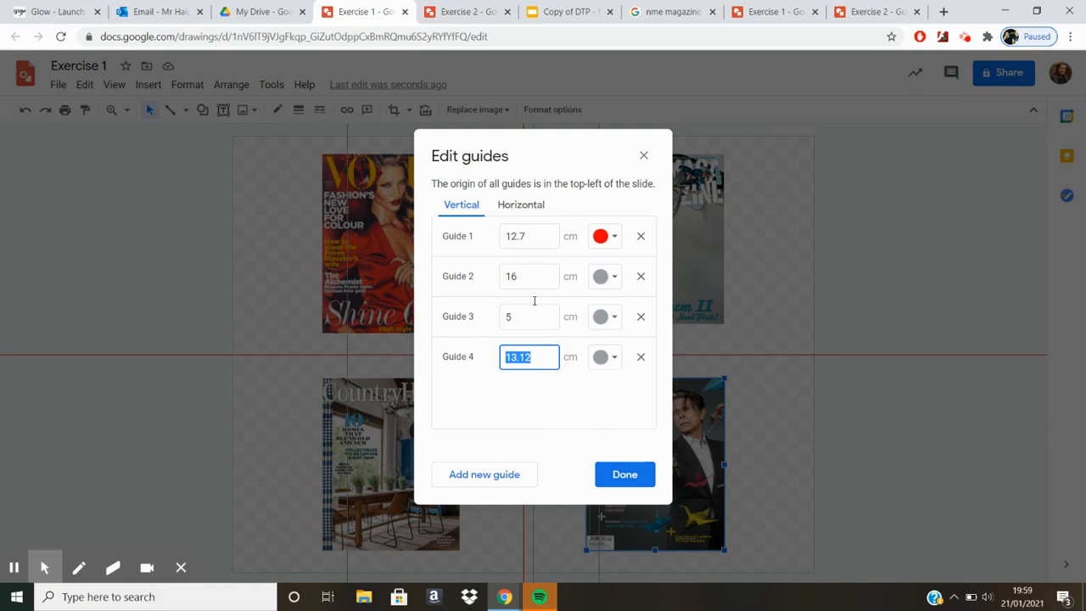
drag(536, 280, 486, 276)
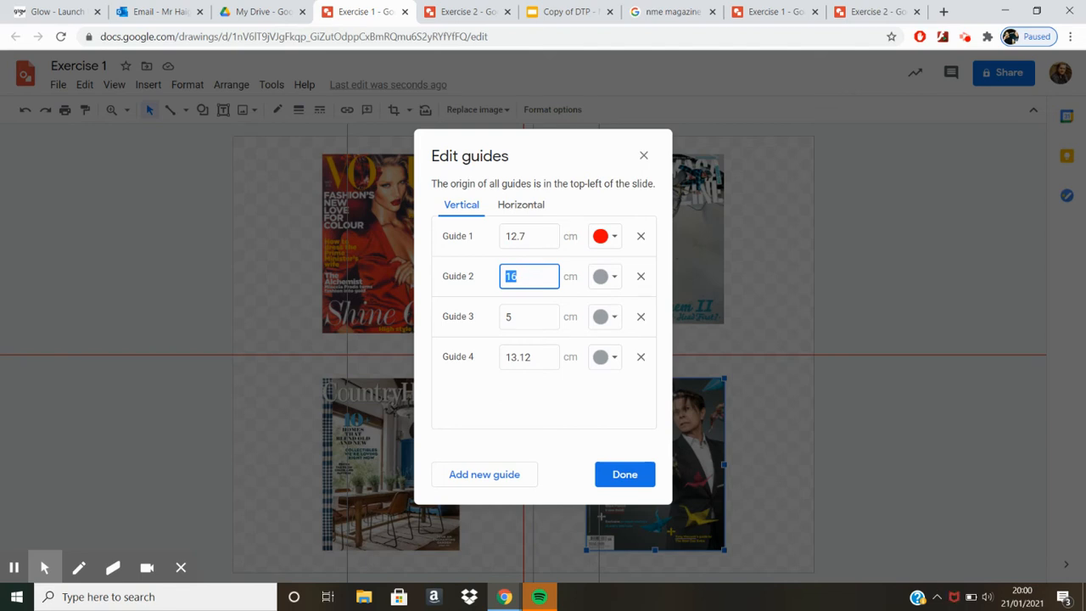
text(9.)
text(7)
Step: Set the third and fourth vertical guides to 6.7 cm and 3.7 cm, and align the Vogue cover between the 3.7 and 9.7 cm guides
click(503, 317)
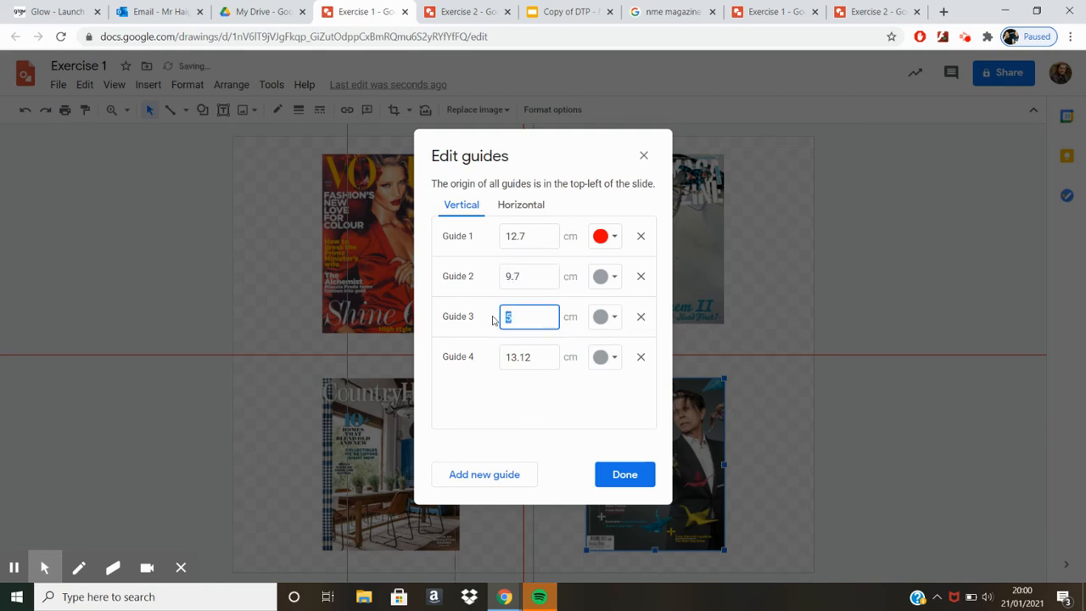
text(6.7)
click(546, 357)
text(3)
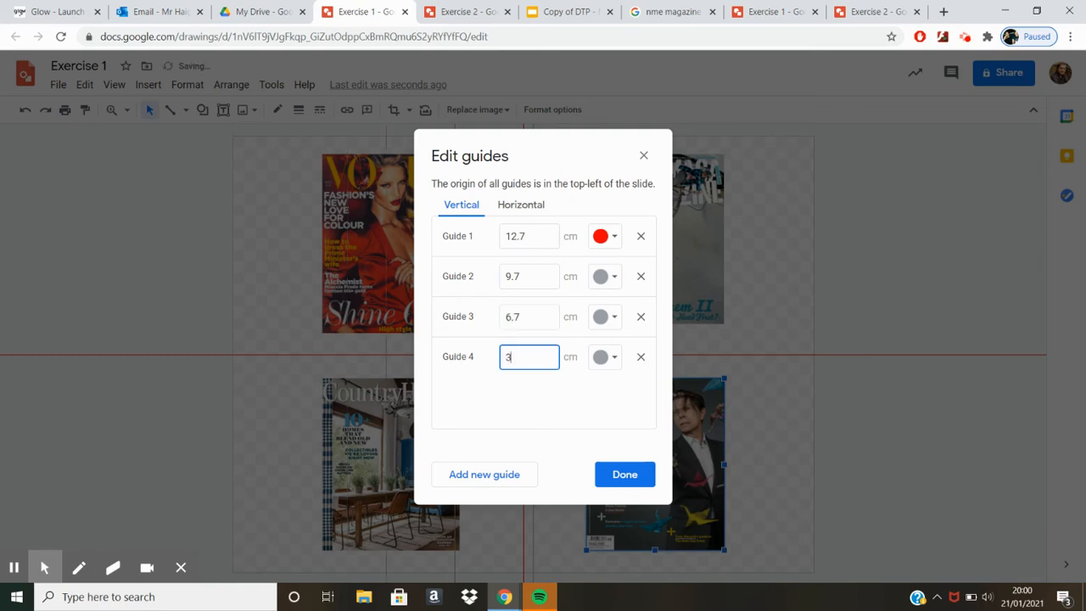
text(.7)
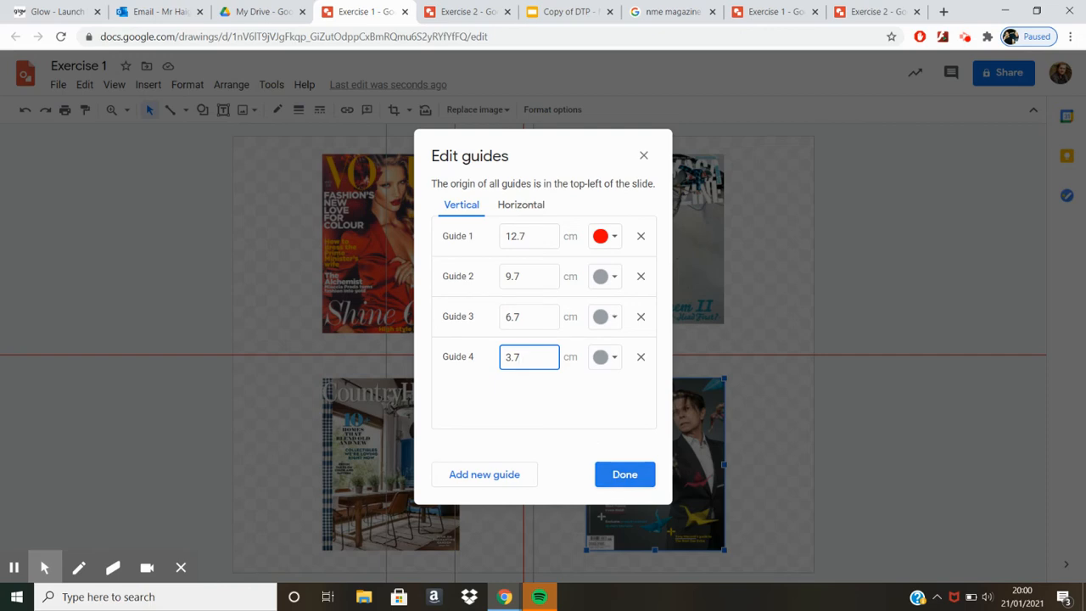
click(624, 477)
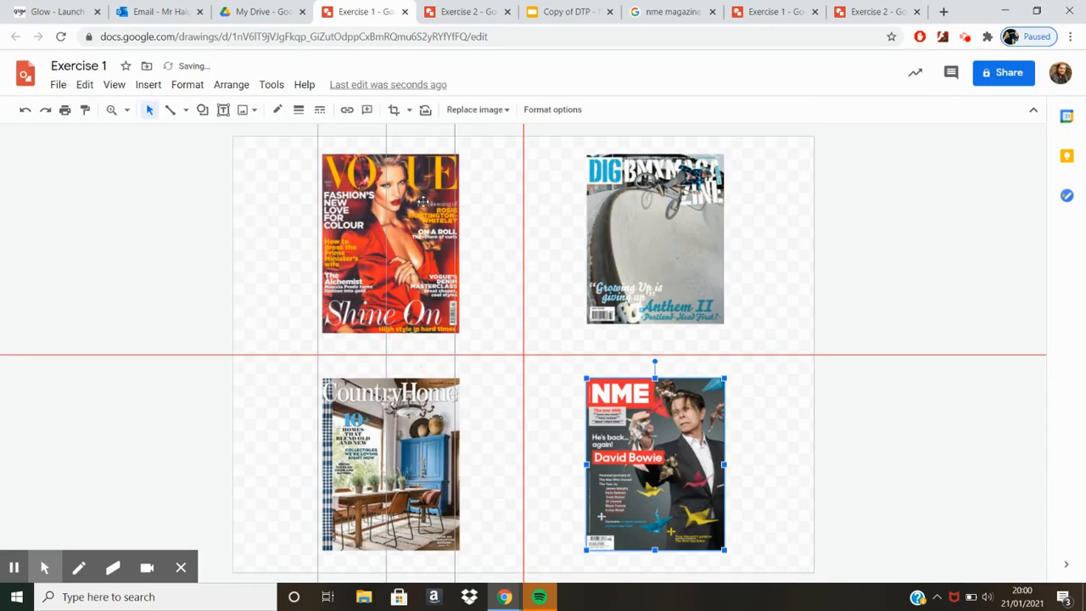
drag(422, 206, 417, 213)
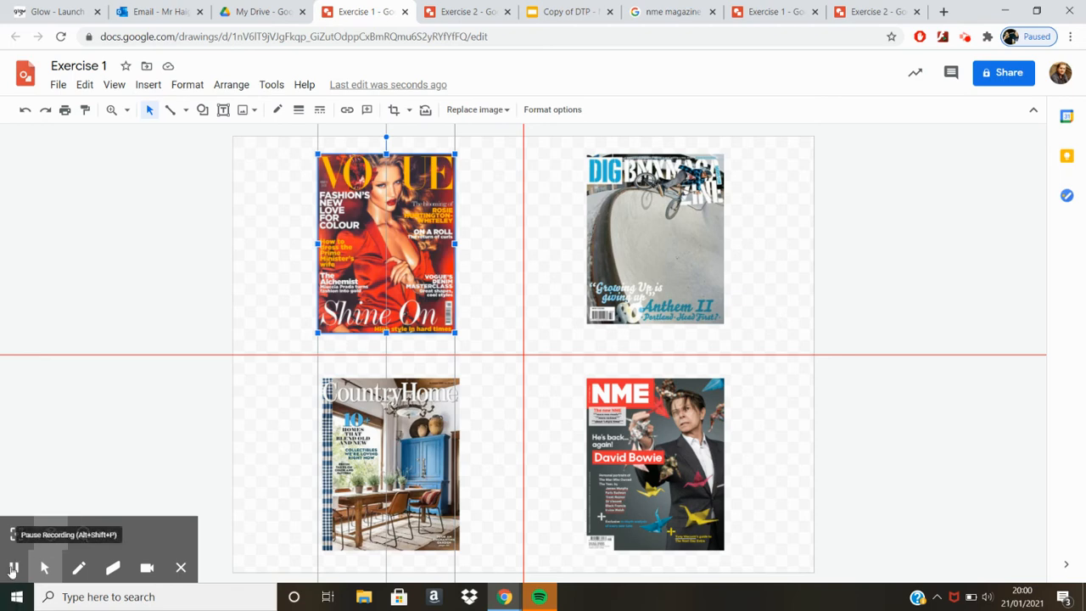
Step: Add three more vertical guides to the drawing, bringing the set up to Guide 7
click(113, 84)
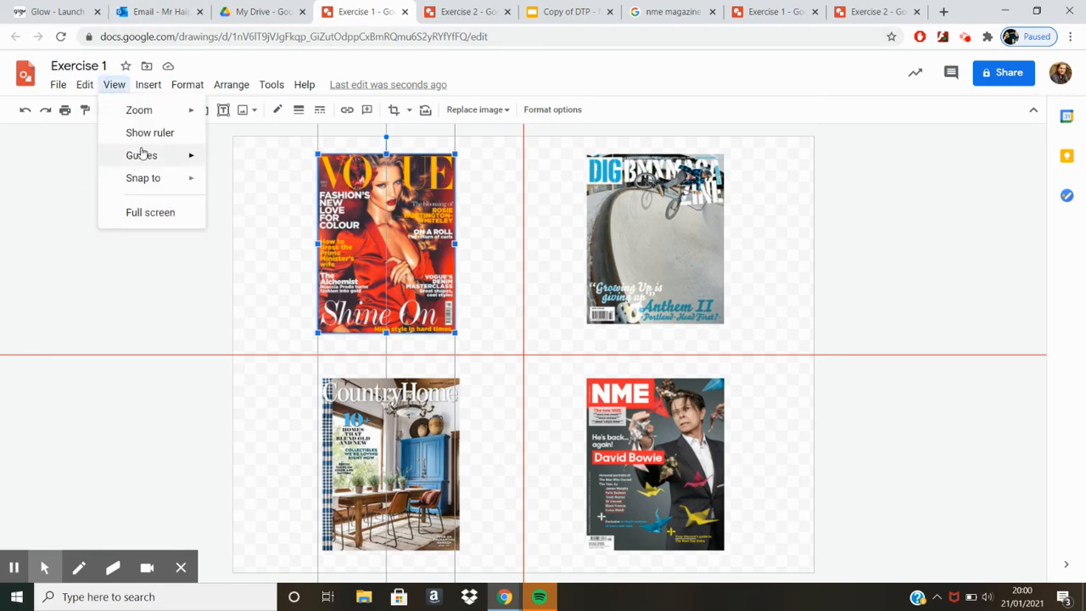
mouse_move(186, 164)
click(315, 253)
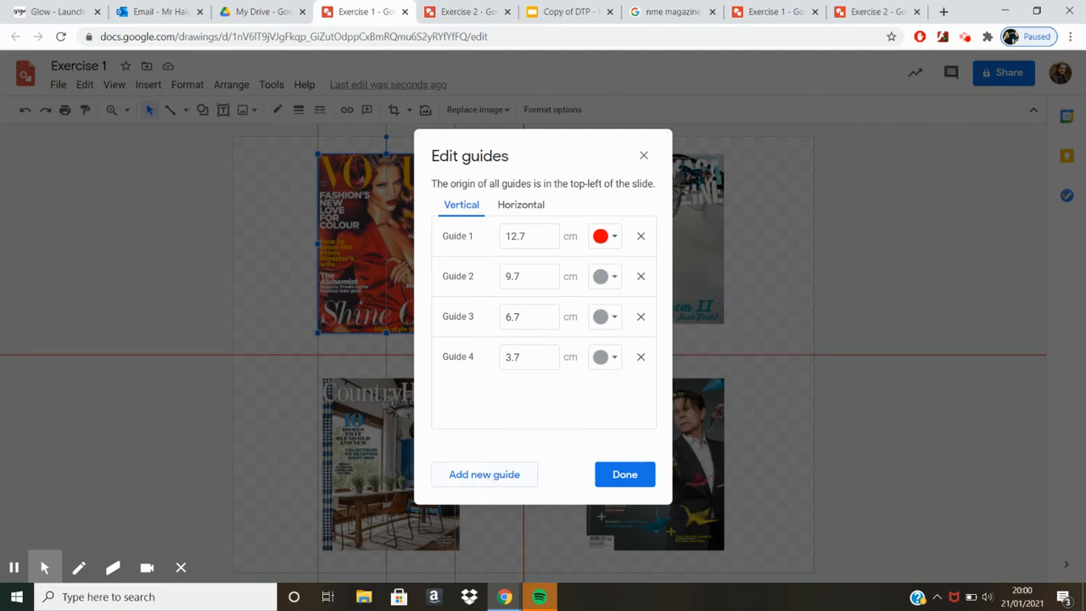
click(485, 475)
click(485, 476)
click(485, 475)
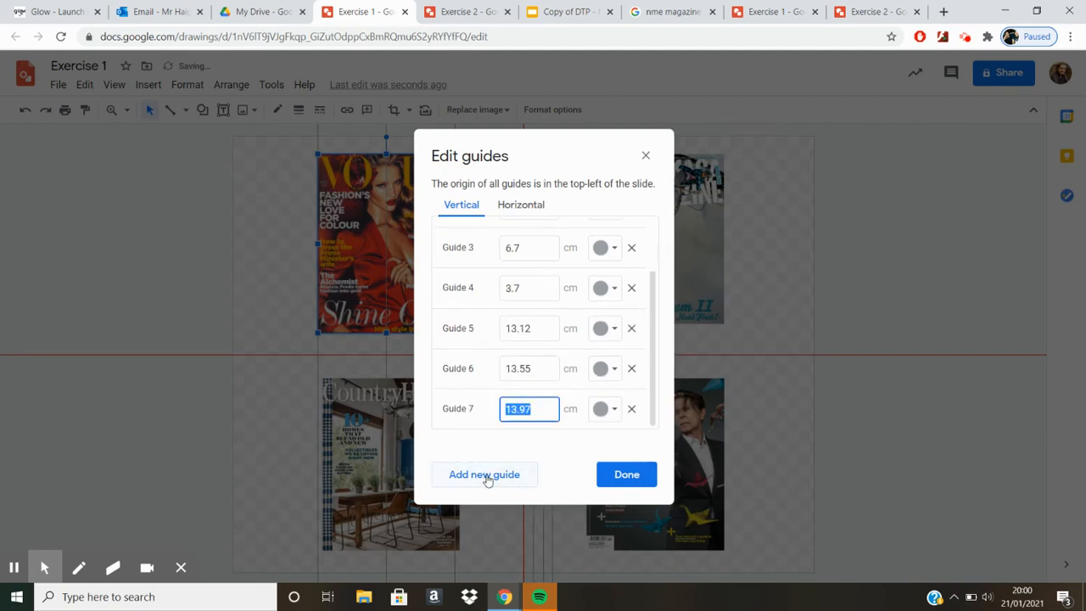
Step: Set vertical guides 5, 6 and 7 to 15.7 cm, 18.7 cm and 21.7 cm
click(539, 328)
drag(537, 329, 503, 329)
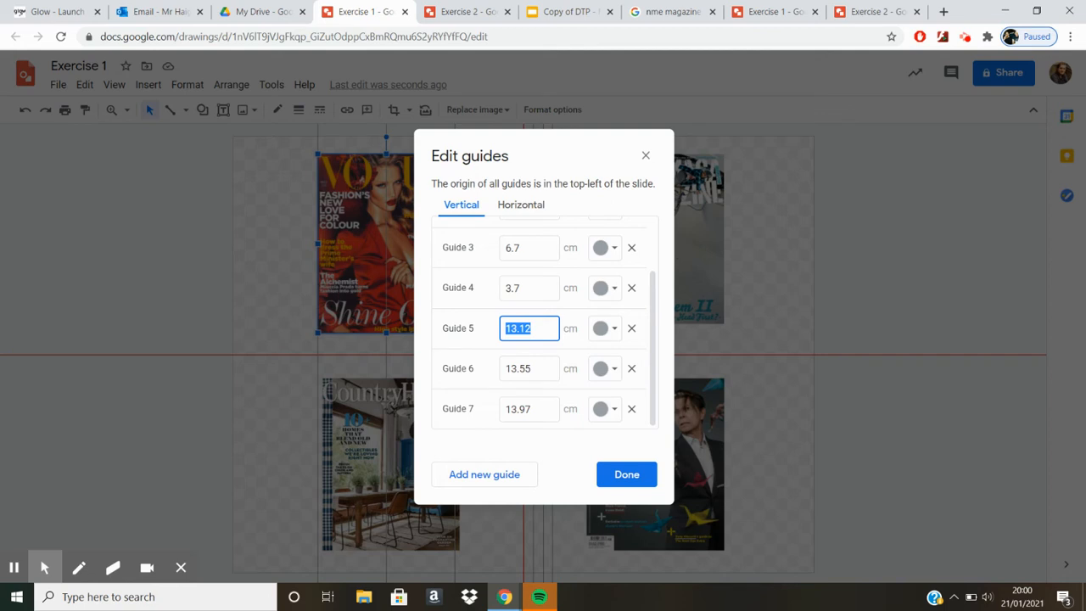
text(15.7)
drag(537, 369, 464, 370)
text(1)
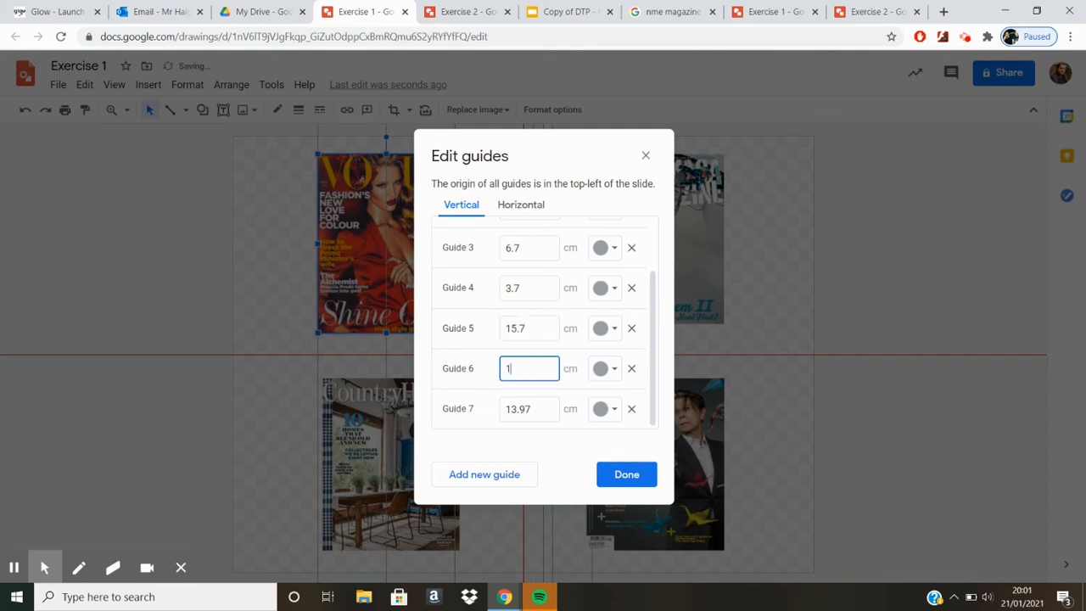
text(8.7)
key(Tab)
text(21.7)
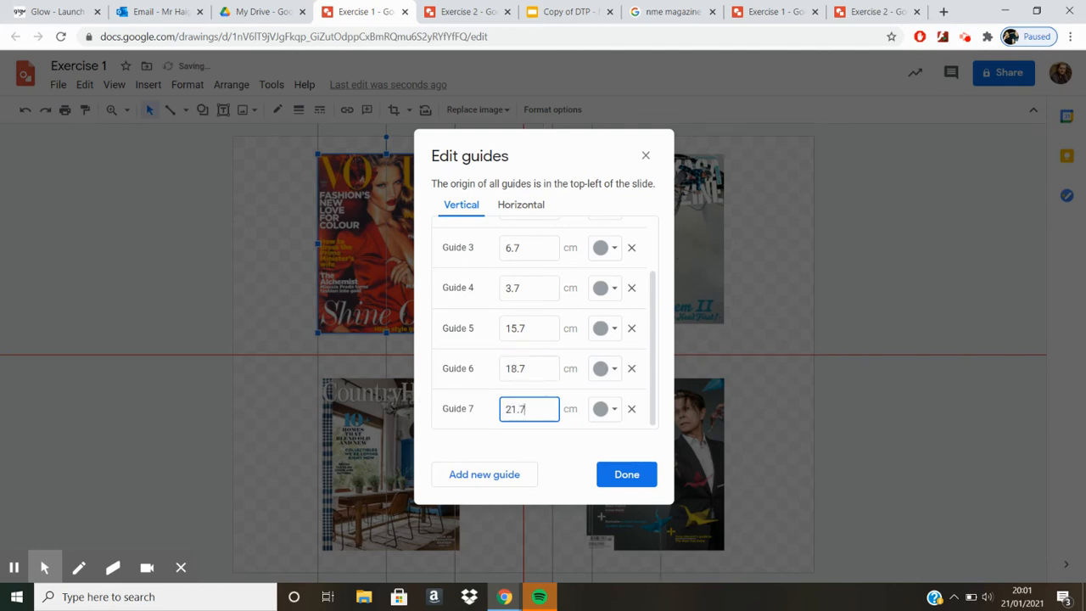
click(626, 474)
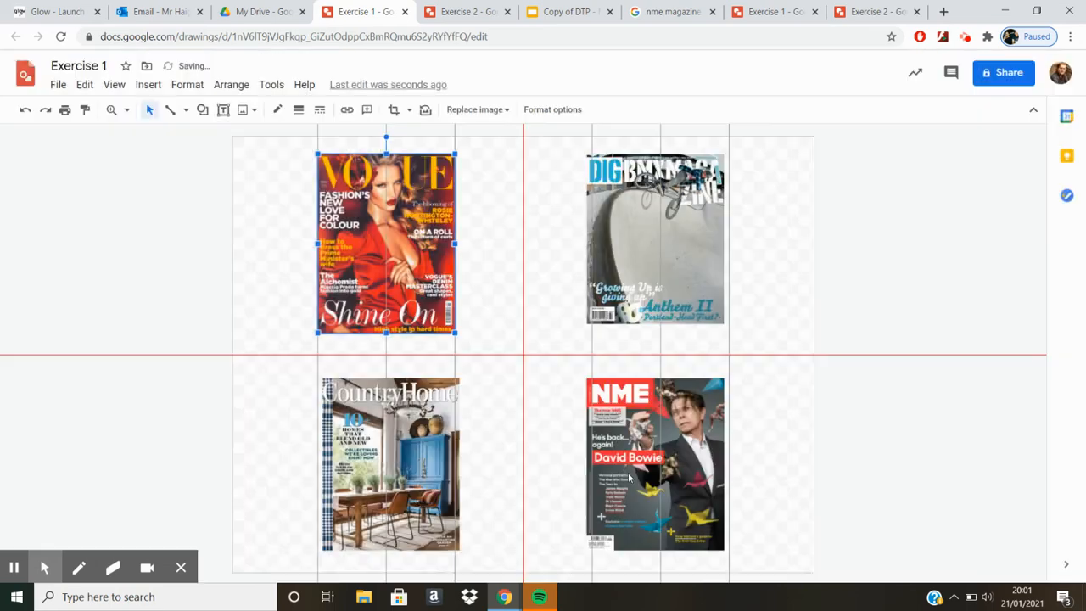
Step: Move the DIG BMX cover slightly right so its sides line up with the 15.7 cm and 21.7 cm vertical guides
click(703, 265)
drag(705, 265, 710, 265)
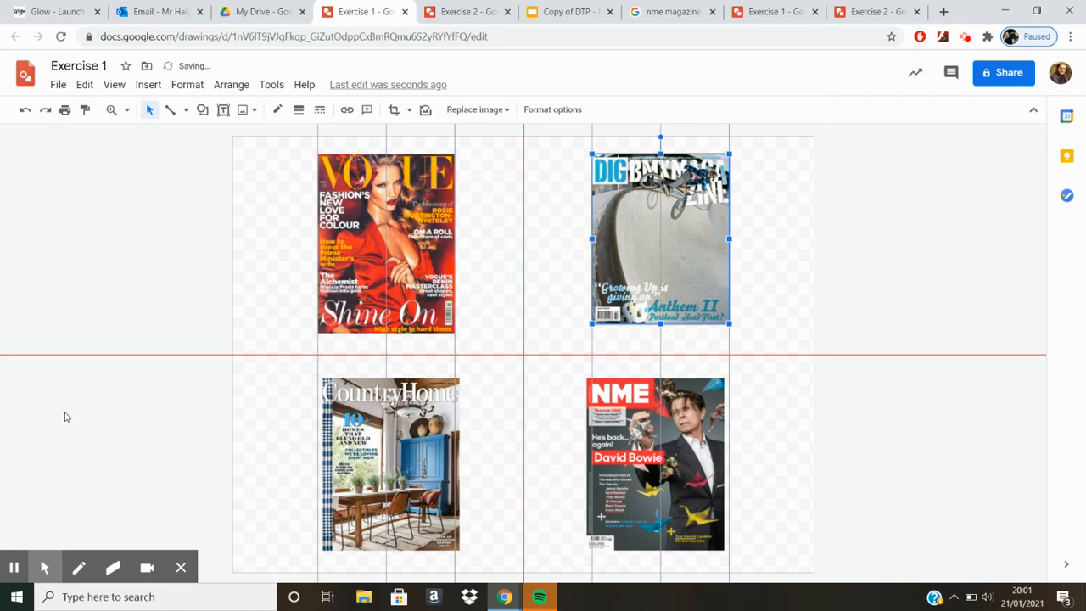
click(14, 567)
click(14, 566)
Step: Add three horizontal guides to the drawing alongside the red horizontal centre guide
click(112, 85)
mouse_move(151, 154)
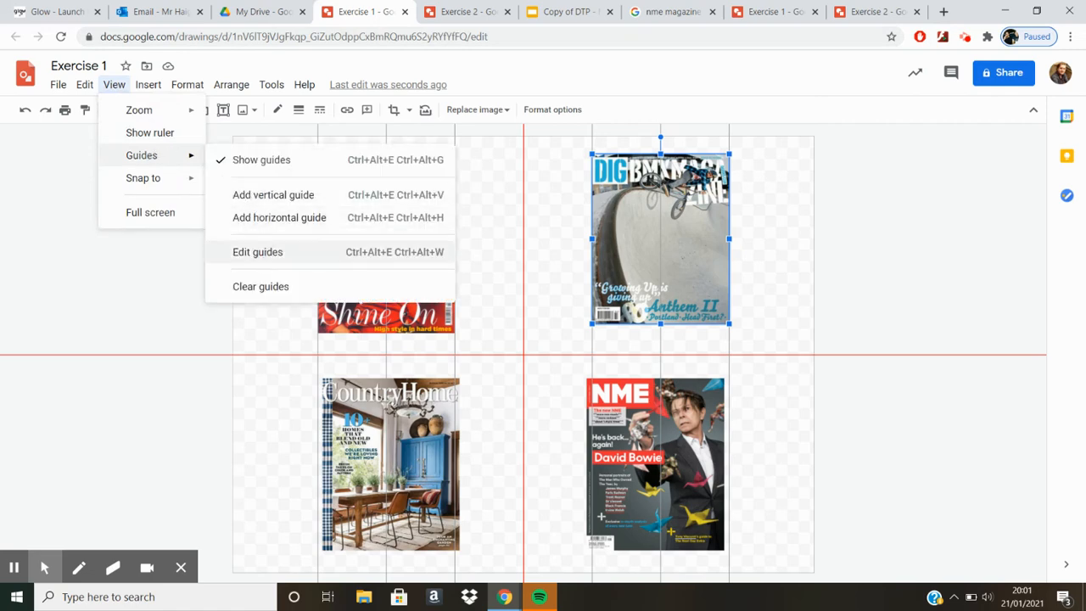
click(267, 253)
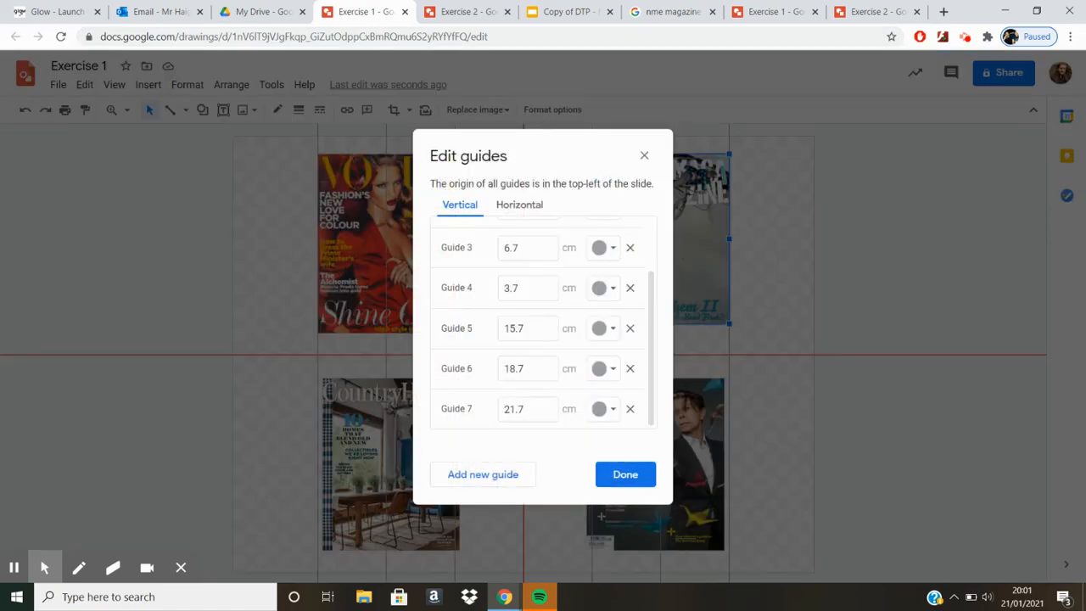
click(538, 205)
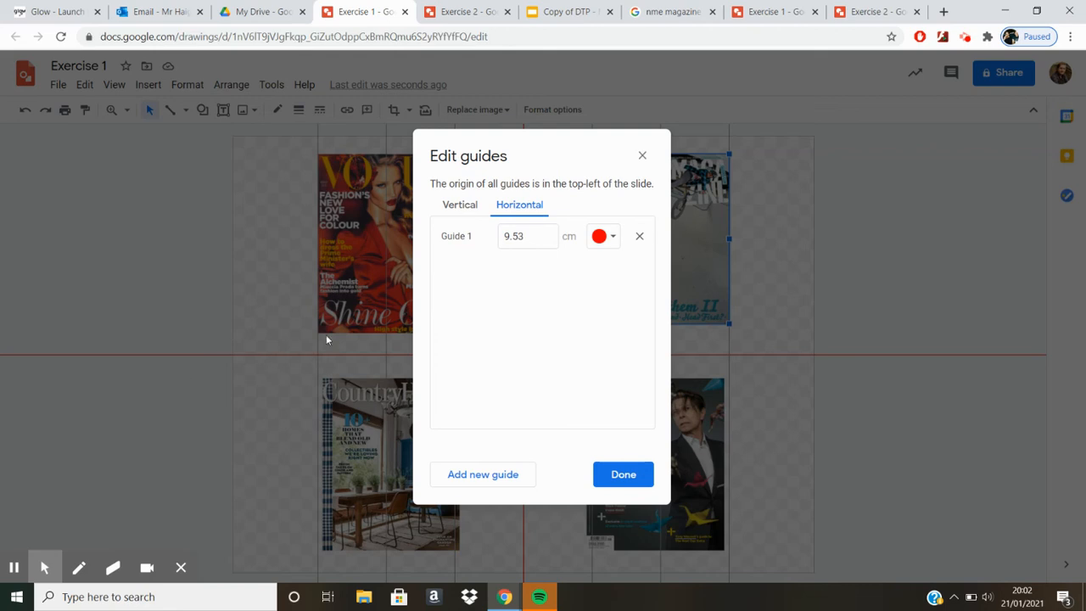
click(482, 477)
click(482, 477)
click(482, 477)
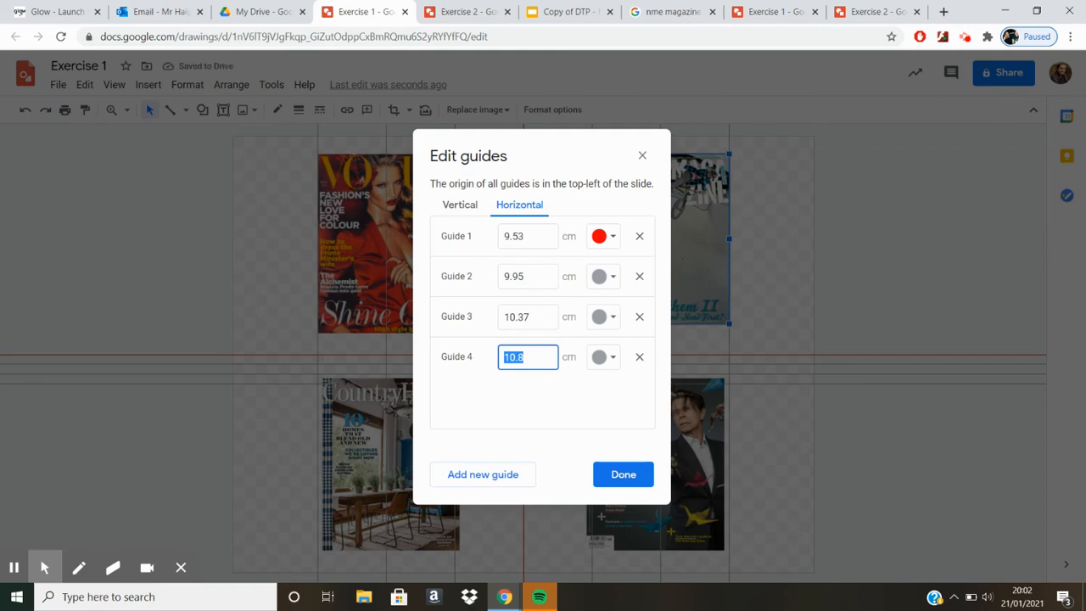
Step: Set horizontal guides 2, 3 and 4 to 8 cm, 3.53 cm and 0.53 cm
drag(532, 281, 500, 278)
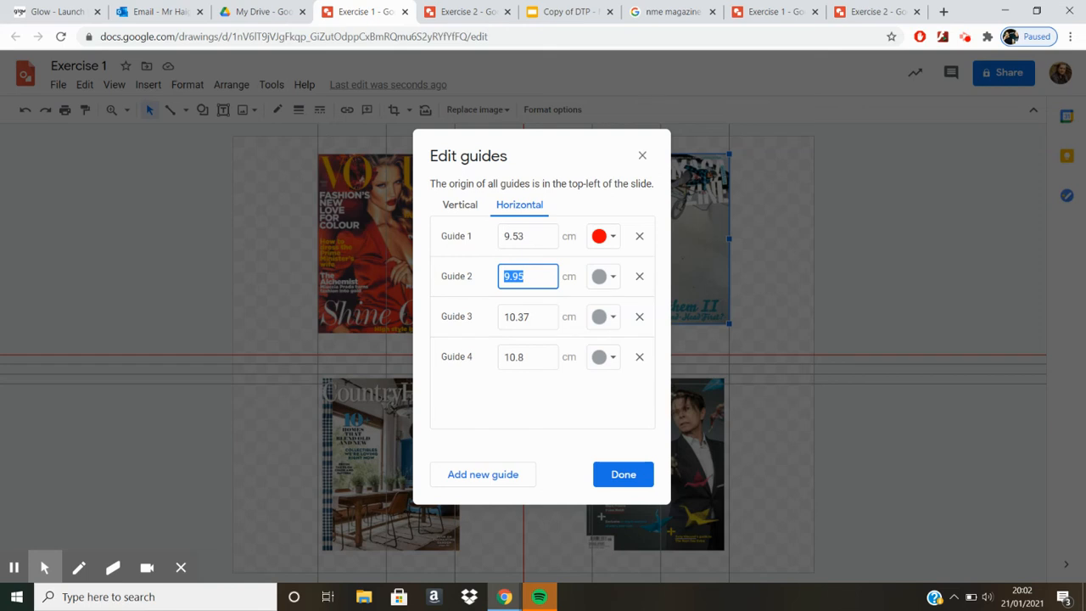
text(8)
click(540, 318)
key(ctrl+a)
text(3)
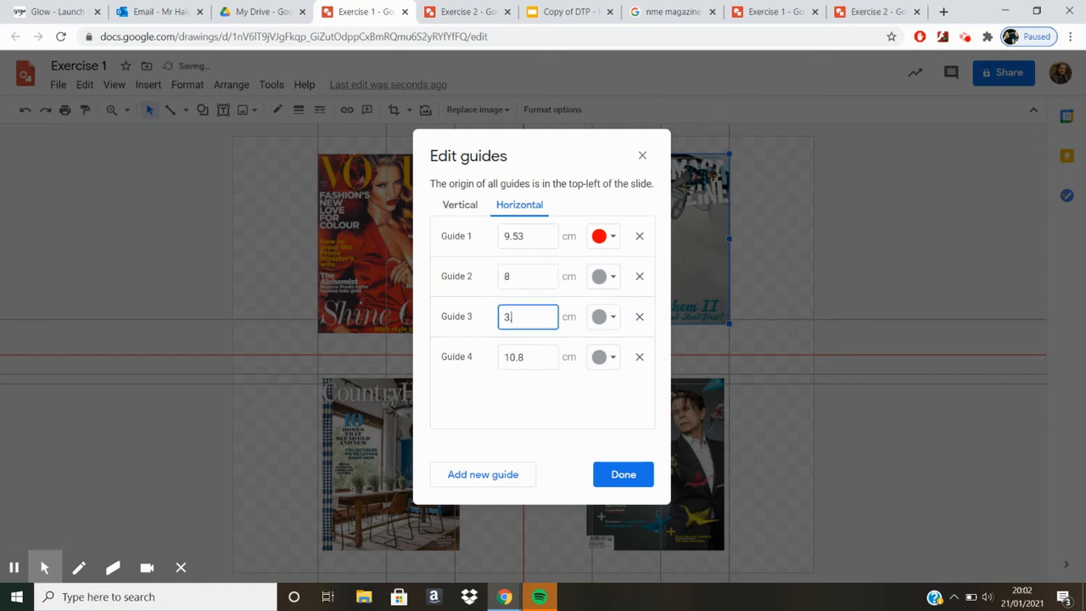
text(.53)
click(524, 357)
key(ctrl+a)
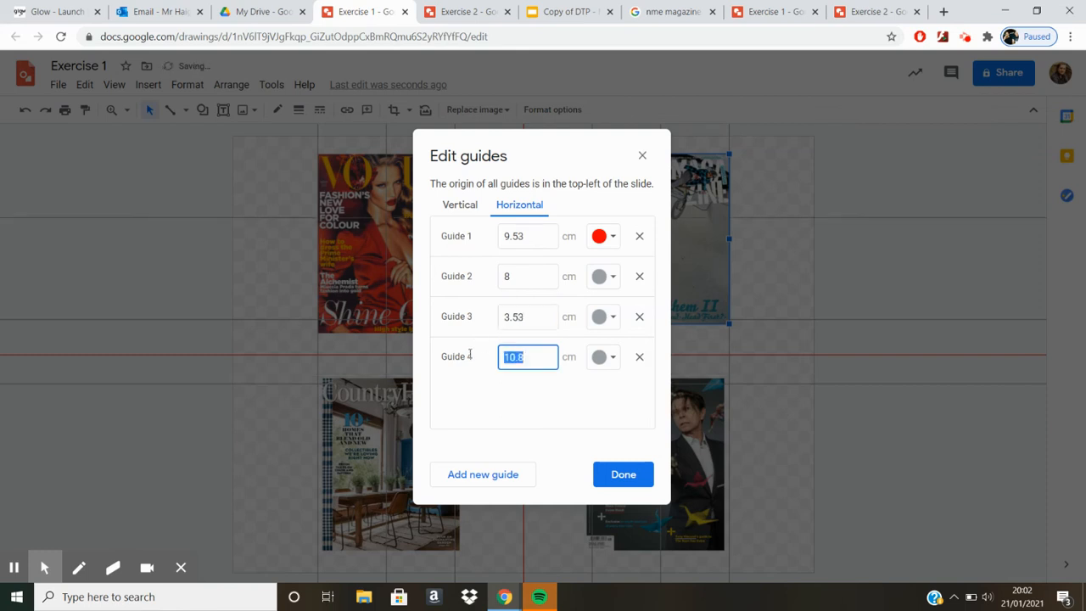
text(0.53)
click(555, 439)
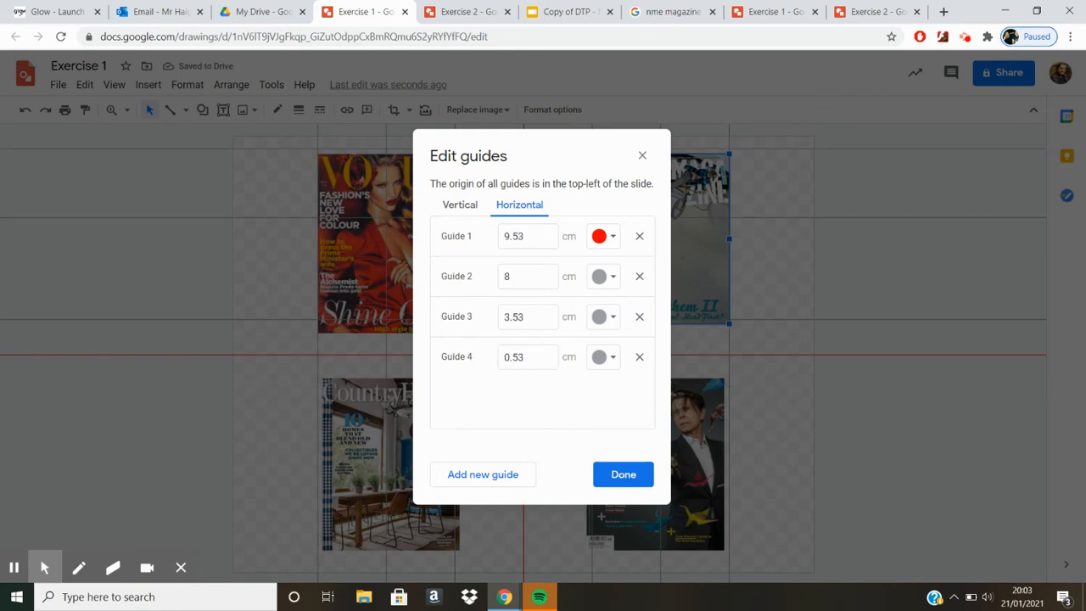
Step: Add another three horizontal guides for the lower half of the drawing
click(496, 475)
click(495, 475)
click(496, 475)
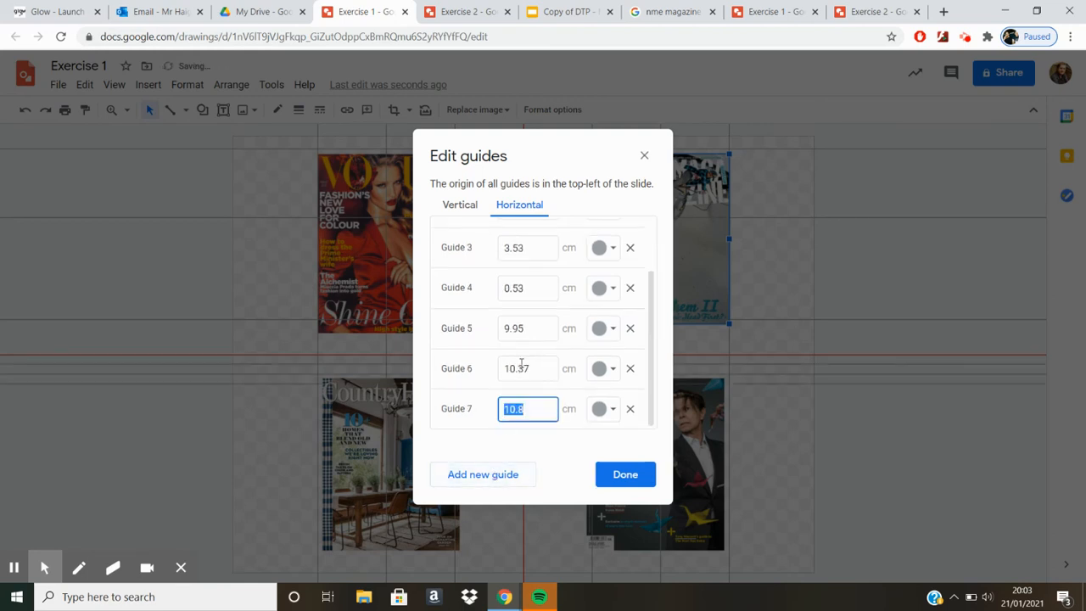
Step: Set horizontal guides 5, 6 and 7 to 11 cm, 15.53 cm and 18.53 cm
click(532, 330)
drag(532, 330, 479, 331)
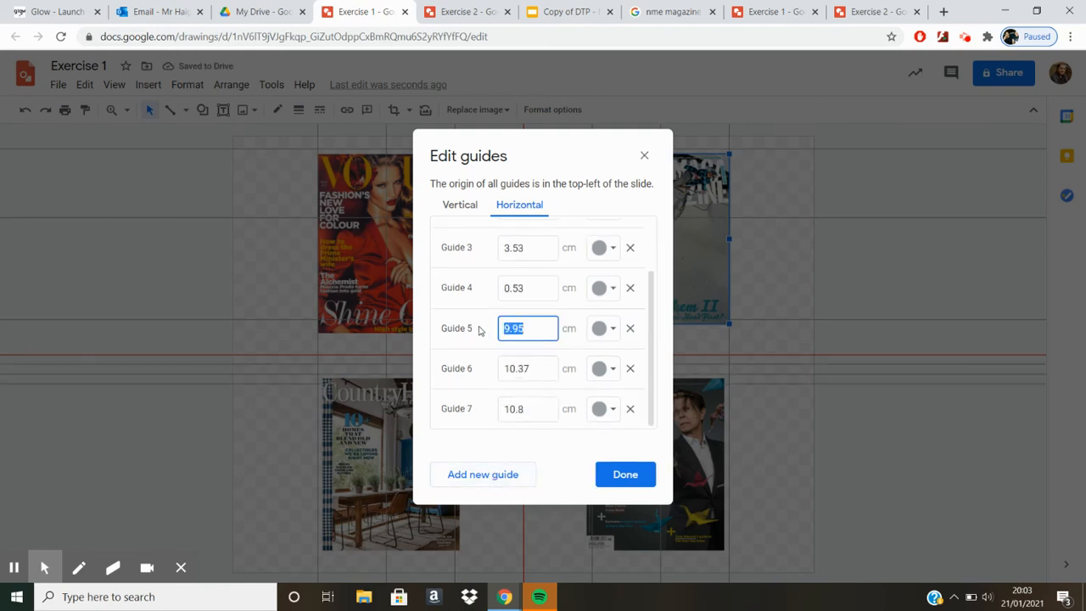
text(11)
drag(532, 371, 439, 356)
text(15)
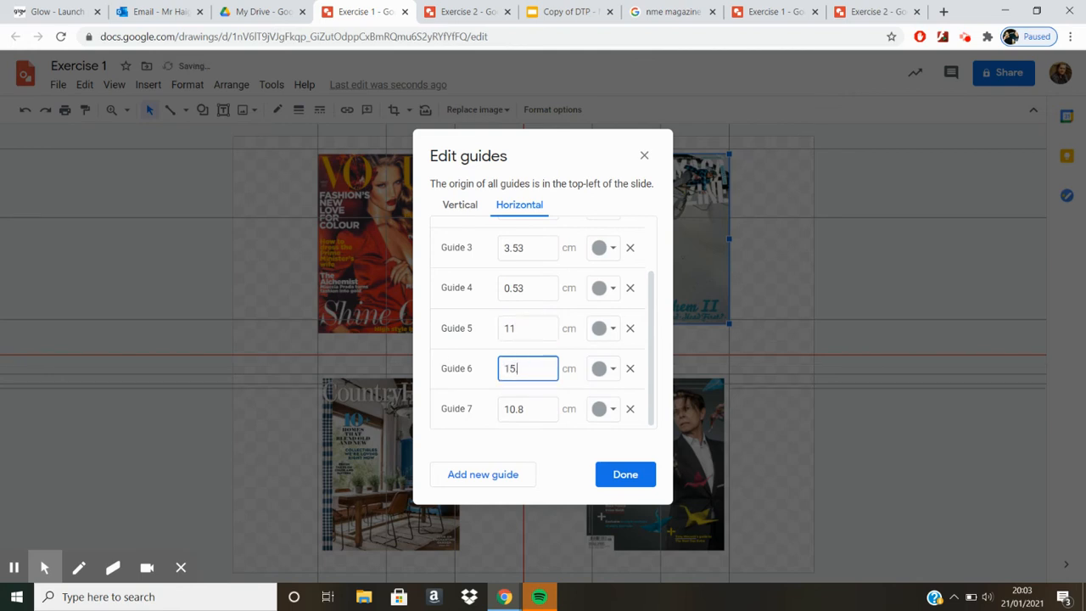
text(.53)
drag(532, 413, 483, 412)
text(1)
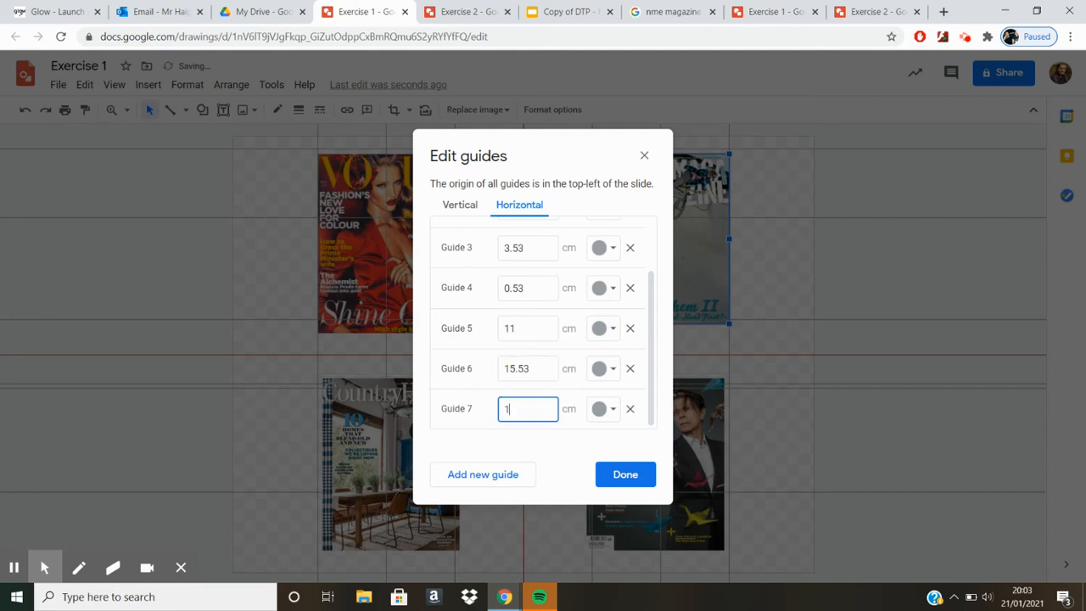
text(8.53)
click(624, 480)
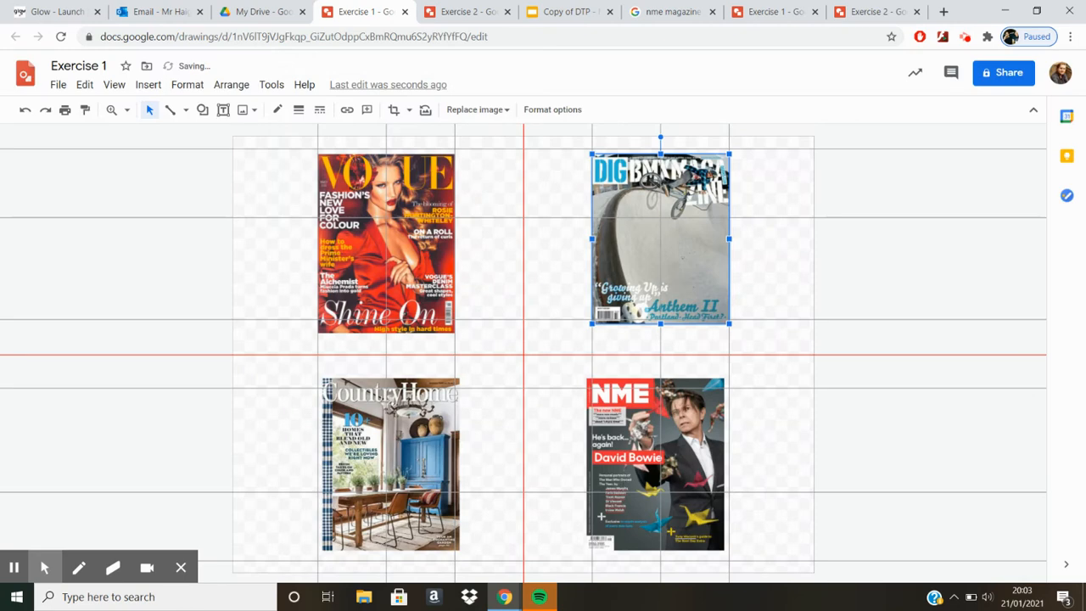
Step: Move the Vogue cover up to the 0.53 cm horizontal guide and shorten it to end at the 8 cm guide
click(380, 275)
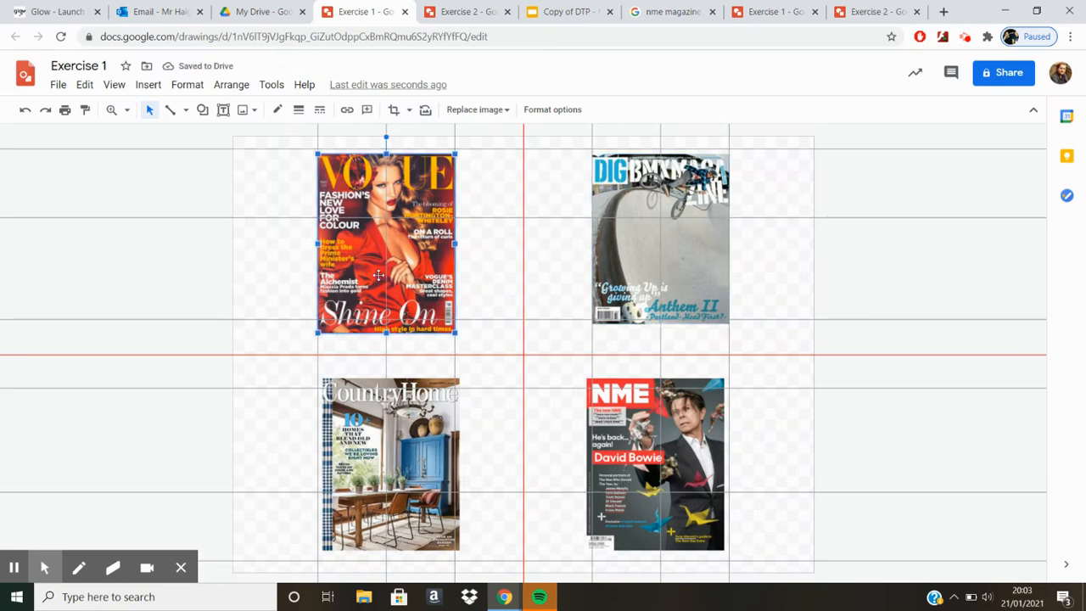
drag(379, 275, 379, 271)
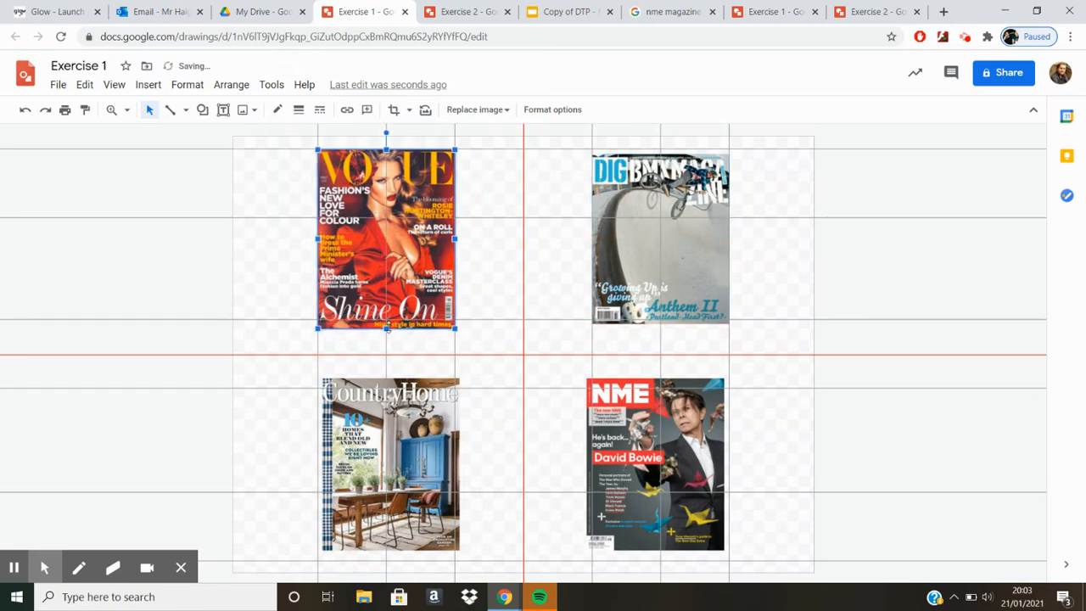
drag(388, 328, 389, 318)
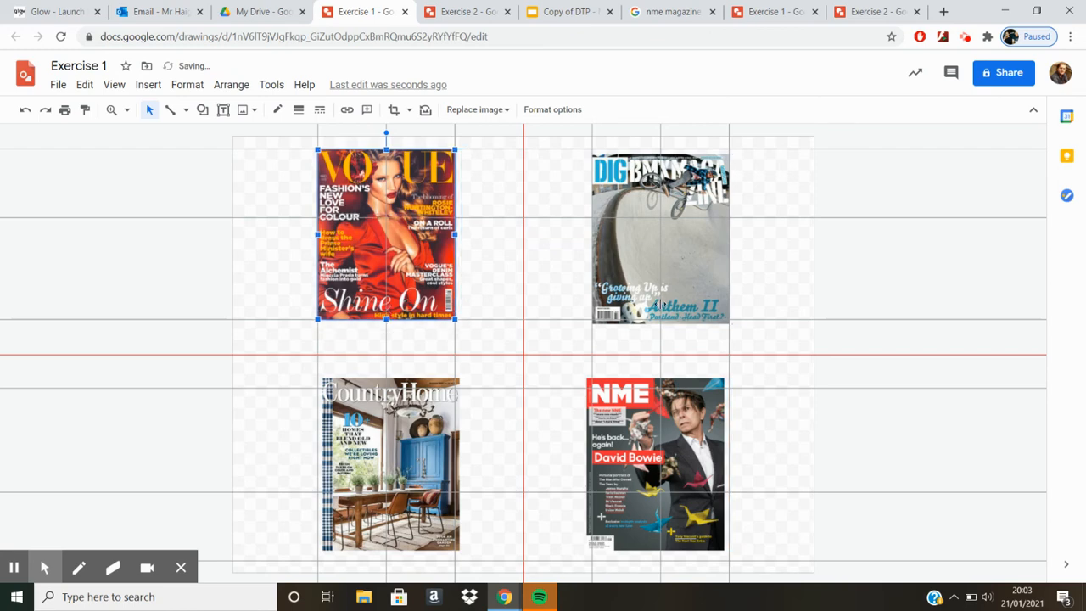
Step: Move the DIG BMX cover up to the 0.53 cm guide, and align the Country Home cover with the 11 cm and 3.7 cm guides
drag(629, 286, 630, 281)
click(418, 452)
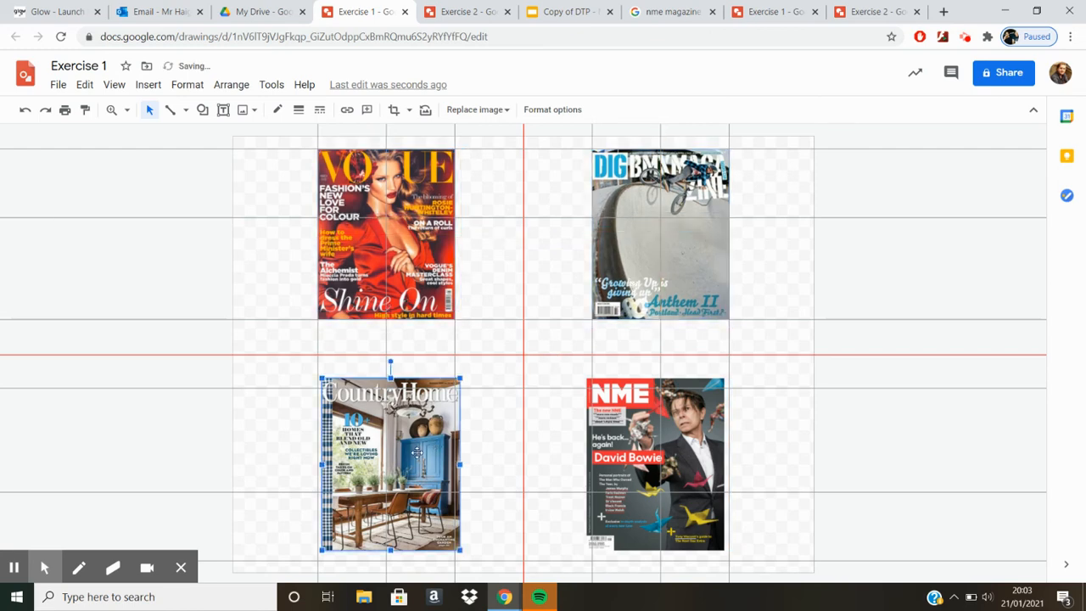
drag(417, 458, 414, 468)
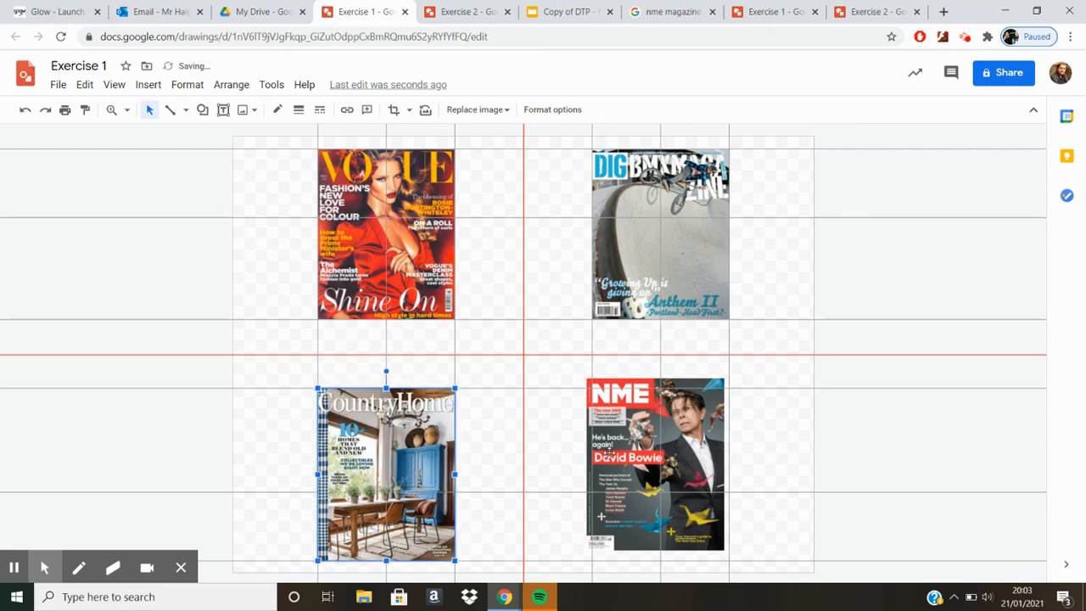
Step: Align the NME cover with the 11 cm horizontal guide directly beneath the DIG BMX cover, and hide the guides
drag(616, 451, 622, 461)
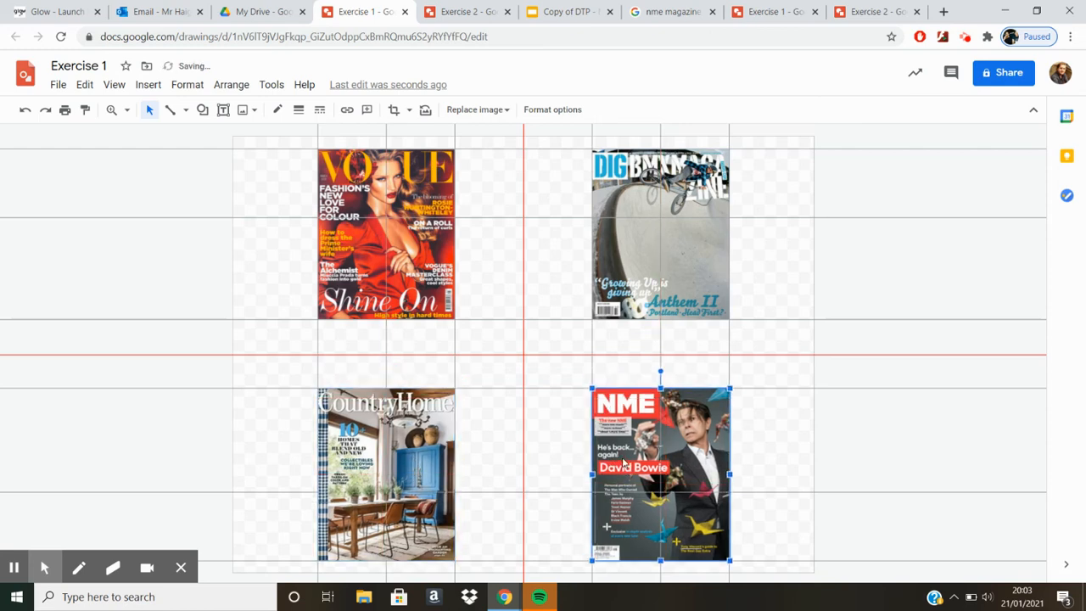
click(840, 436)
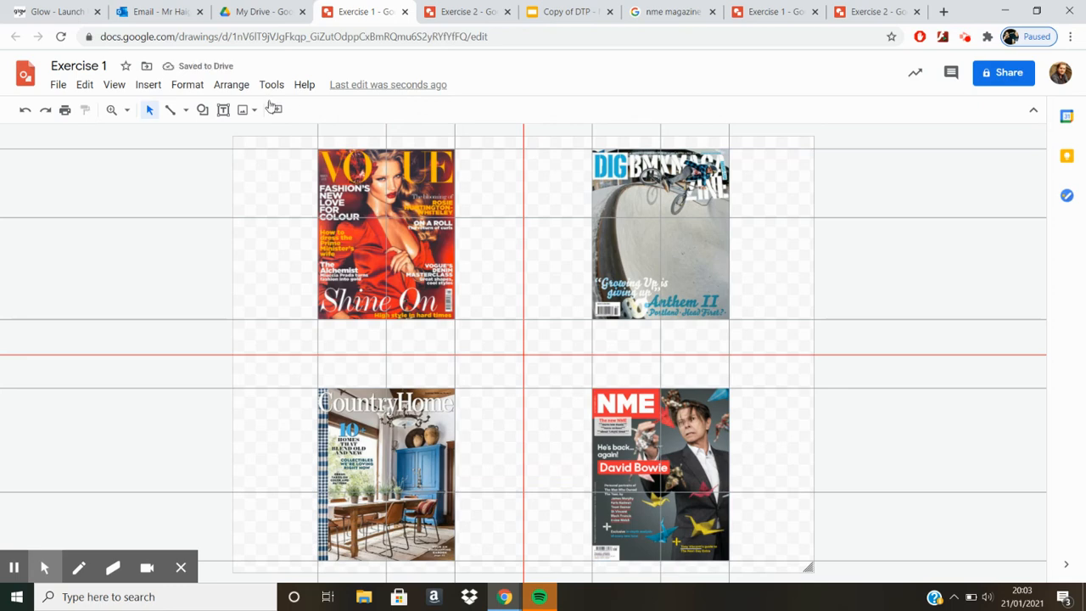
click(115, 86)
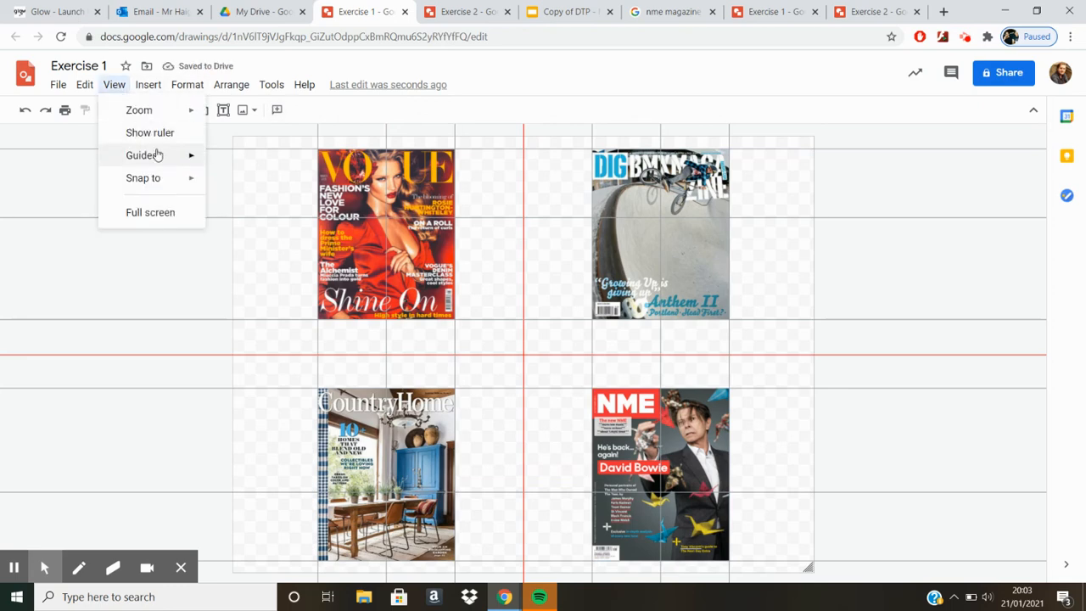
mouse_move(157, 155)
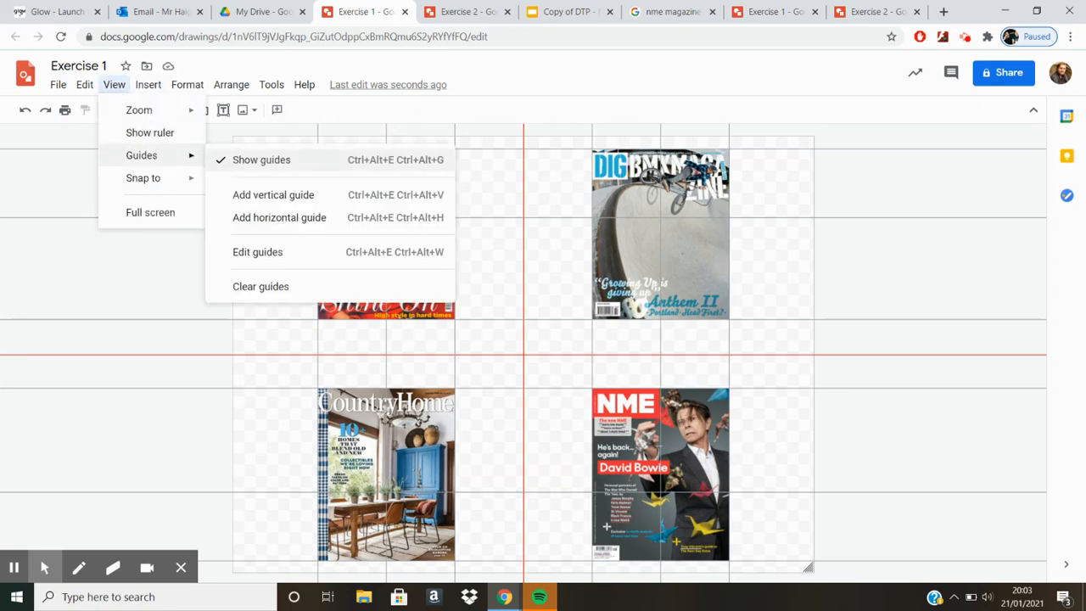
click(237, 165)
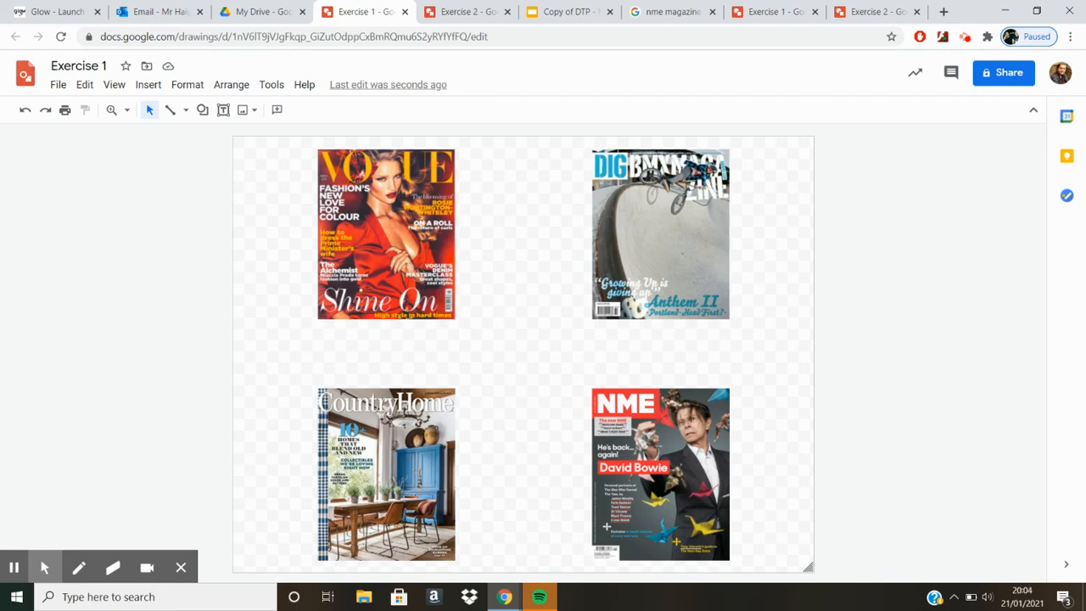
Step: Switch to the Copy of DTP - Magazine Cover Design presentation and present the Unity slide in full screen
click(13, 567)
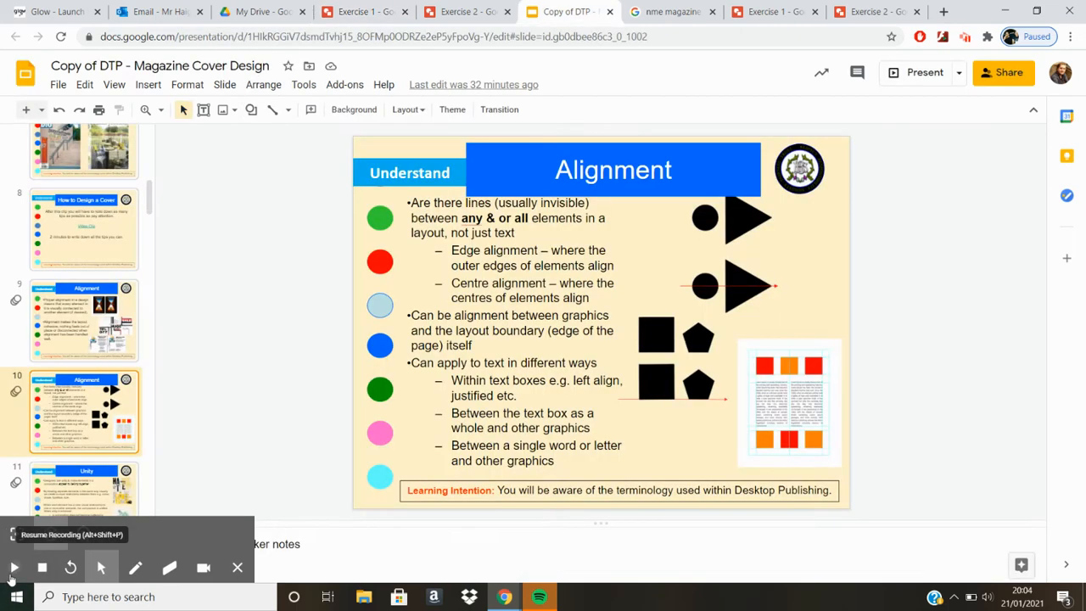
click(76, 489)
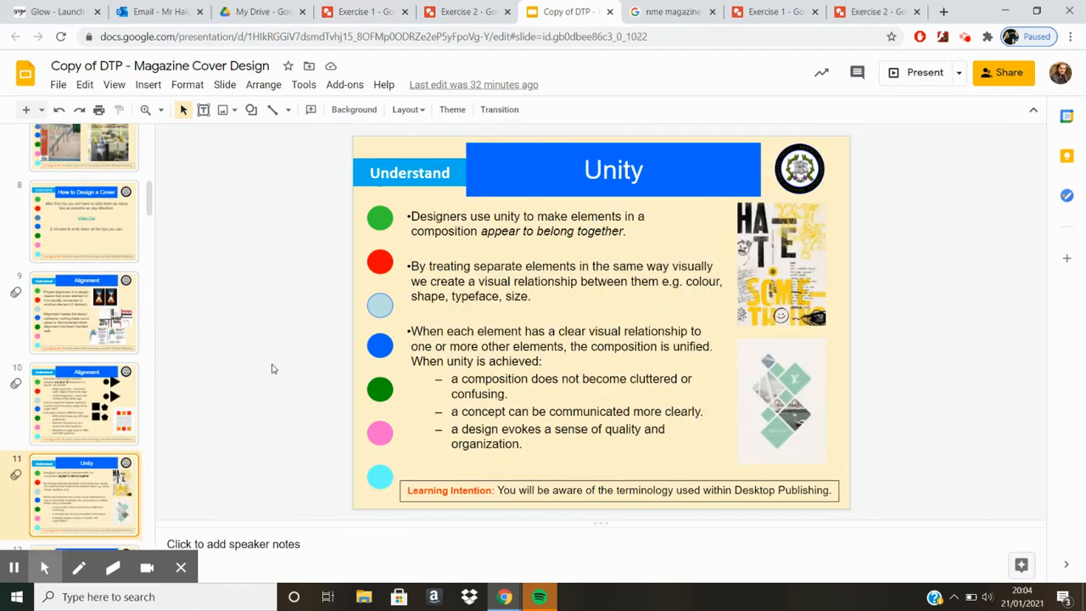
click(896, 73)
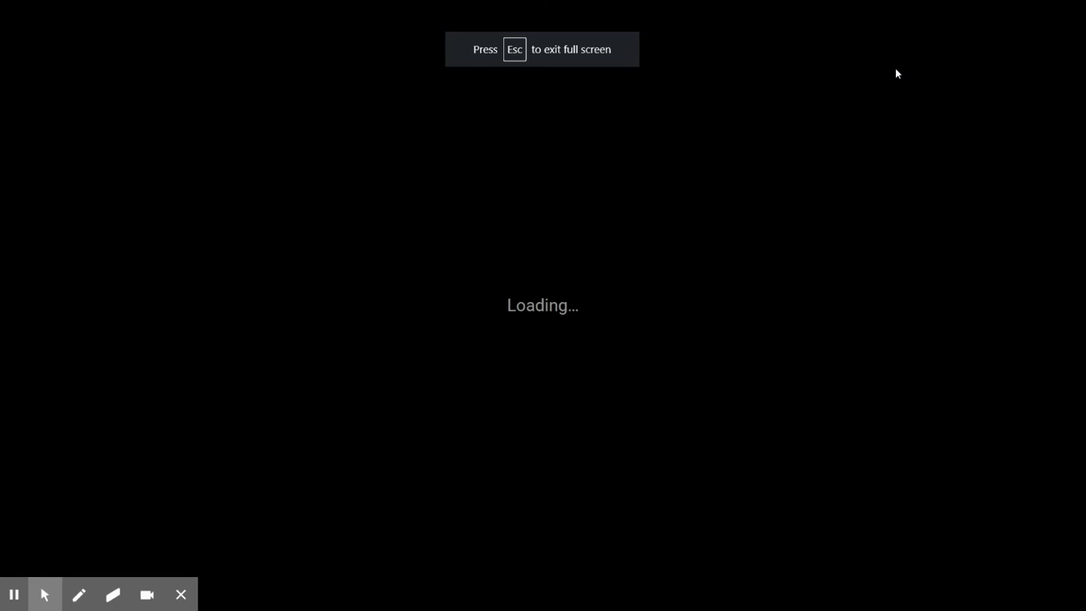
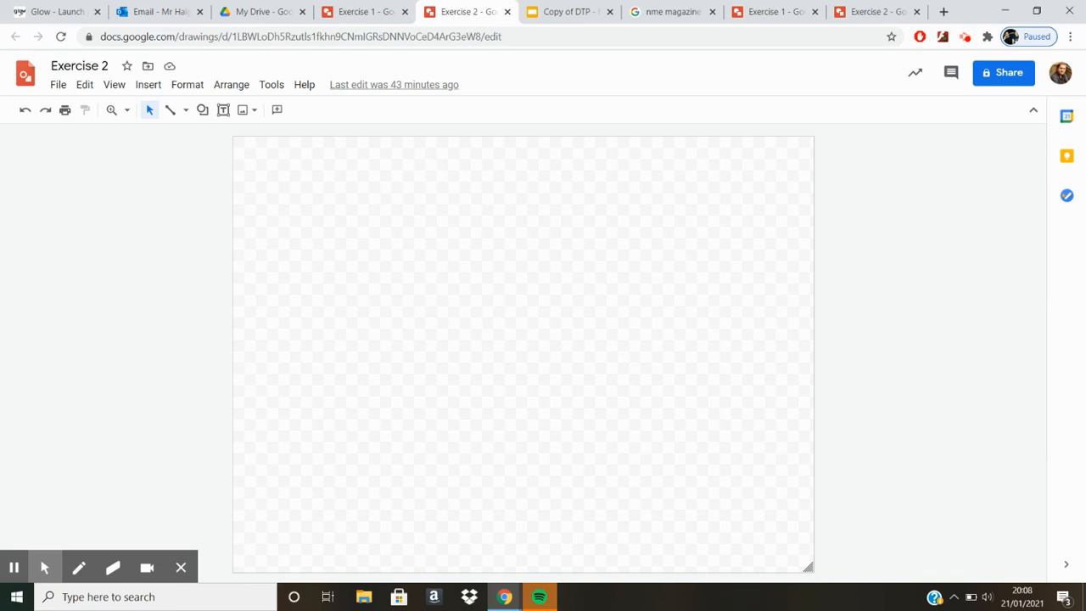
Step: Copy the Vogue cover from the Exercise 1 drawing into the blank Exercise 2 drawing
click(366, 11)
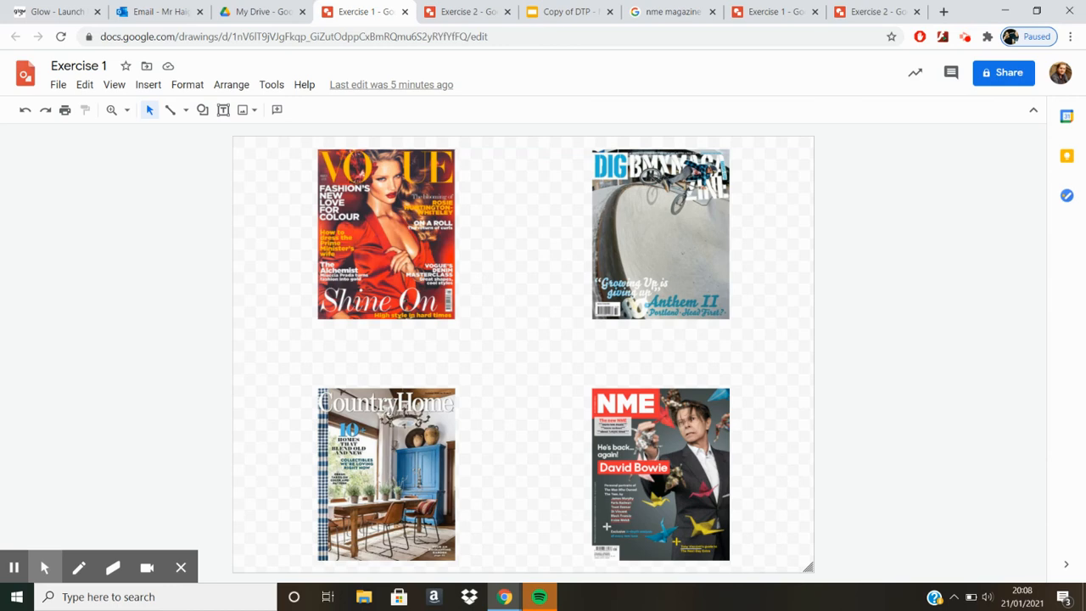
click(660, 480)
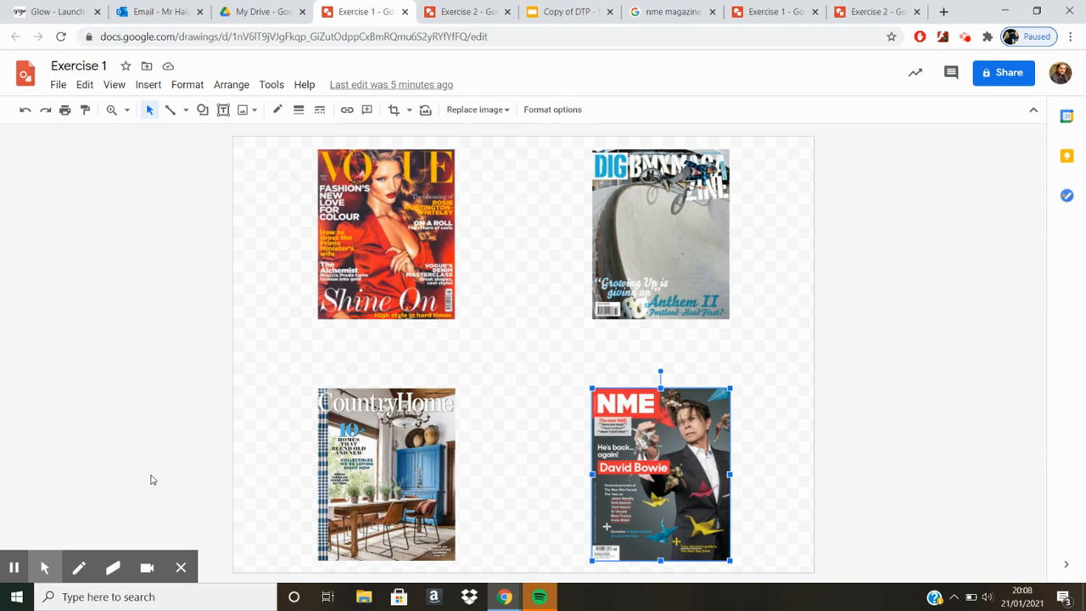
click(348, 262)
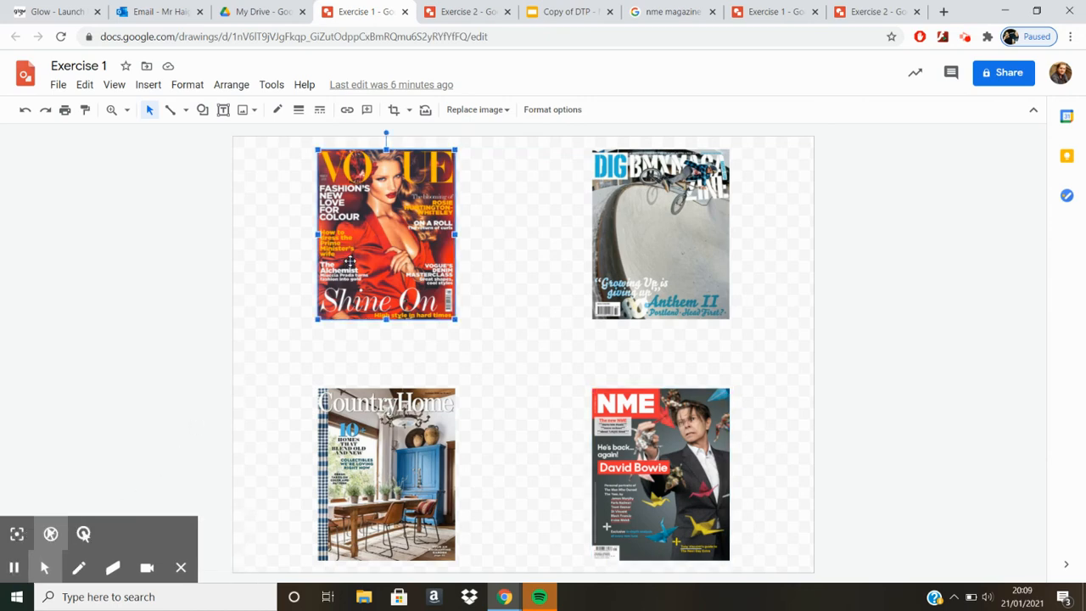
click(460, 11)
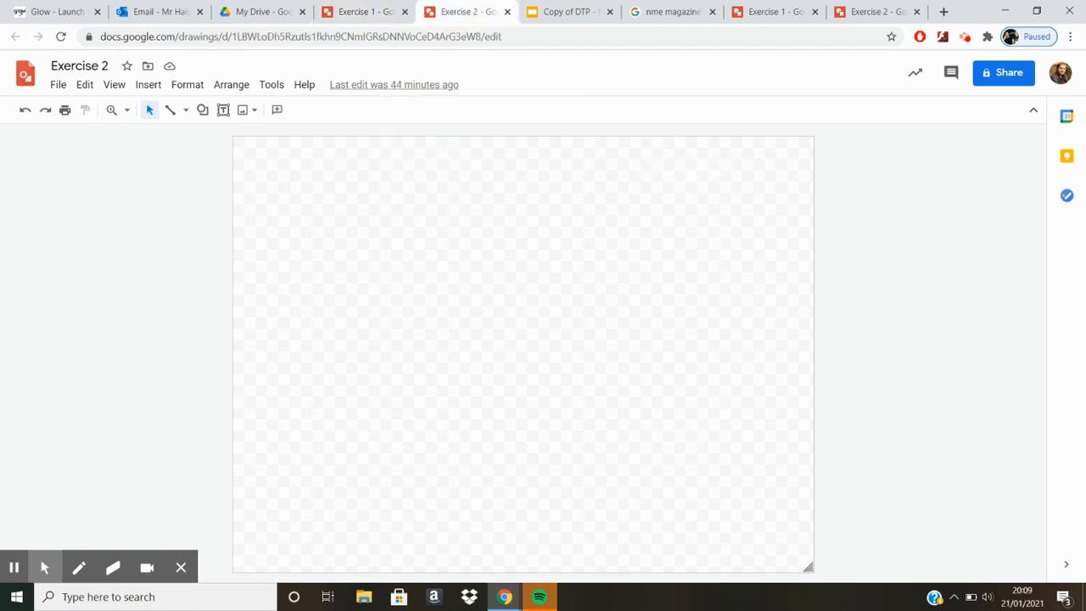
key(ctrl+v)
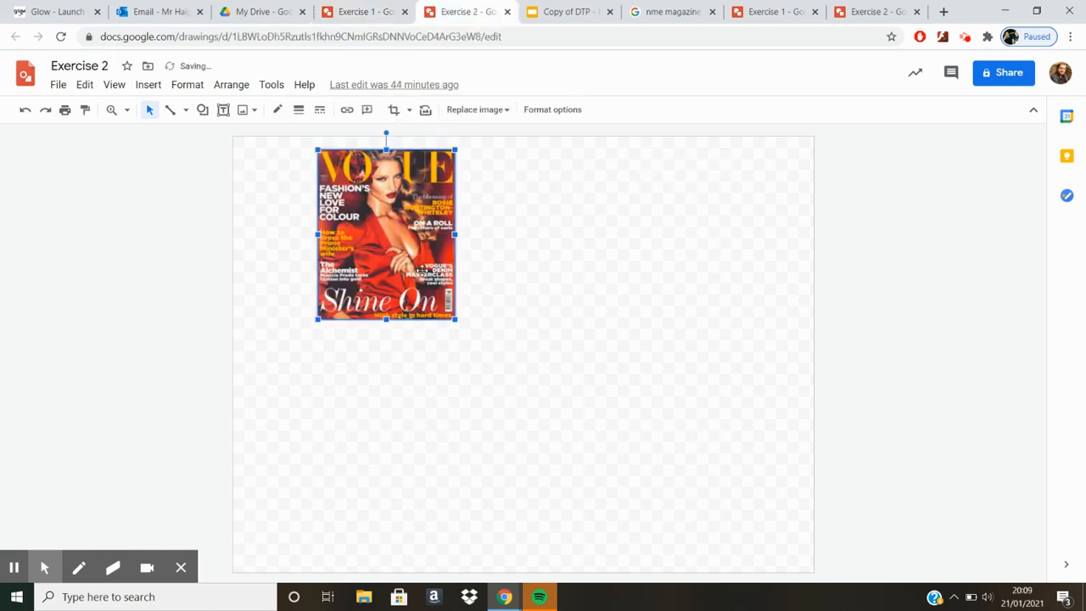
Step: Check the NME example in the other Exercise 2 drawing, and enlarge the pasted Vogue cover around the middle of the page
click(855, 9)
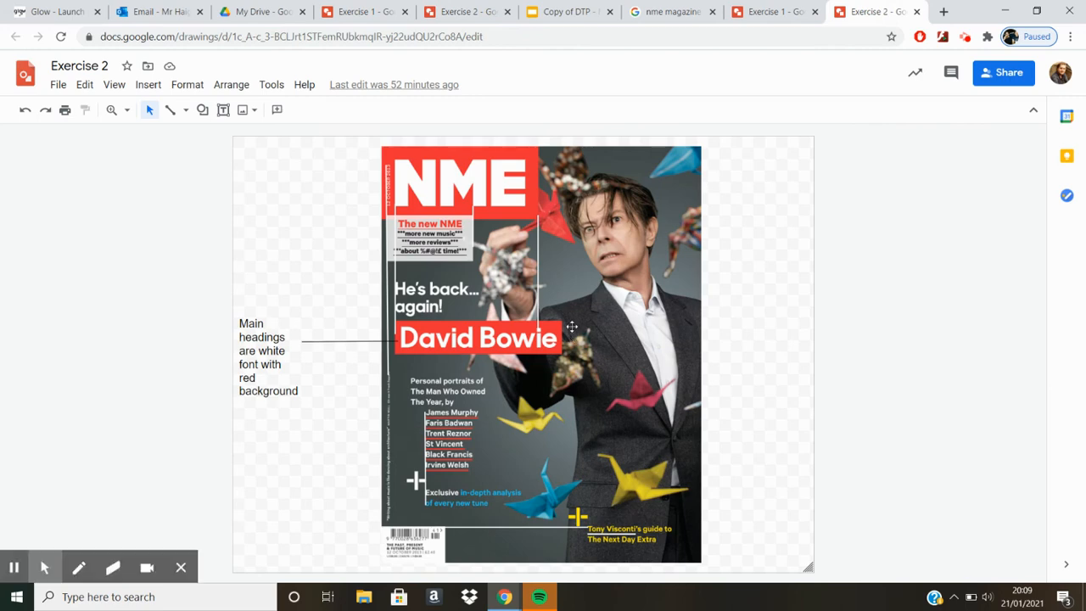
click(465, 8)
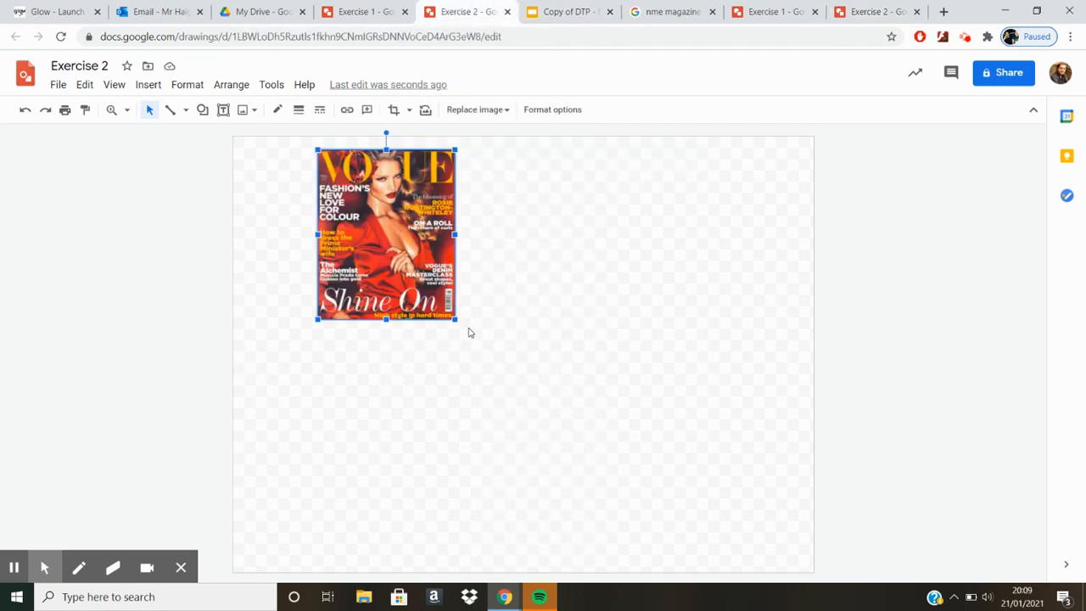
drag(456, 319, 639, 425)
drag(577, 409, 601, 411)
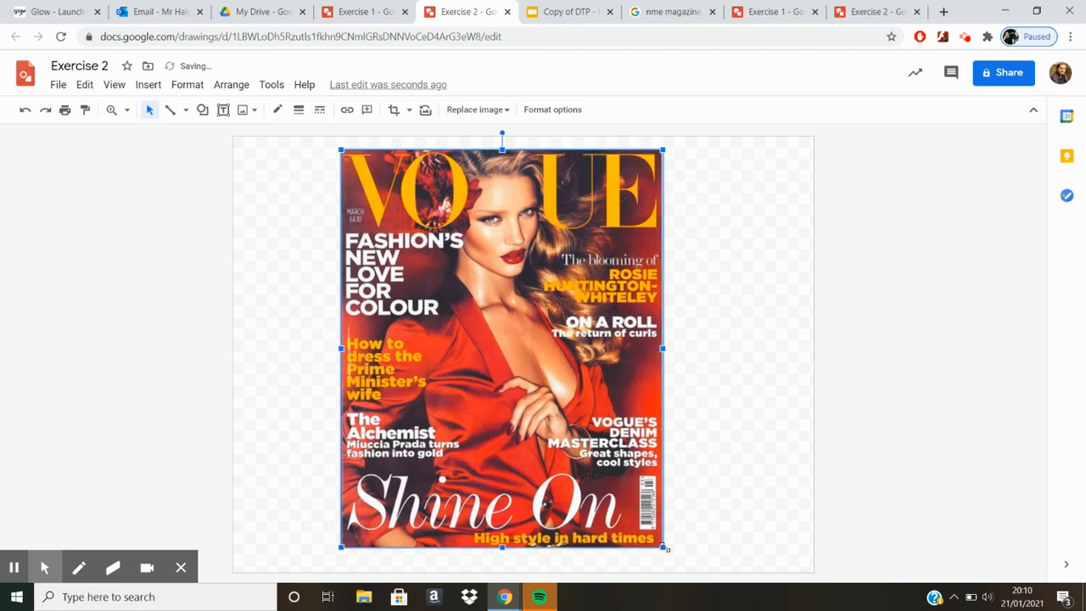
drag(665, 548, 603, 474)
drag(529, 399, 568, 435)
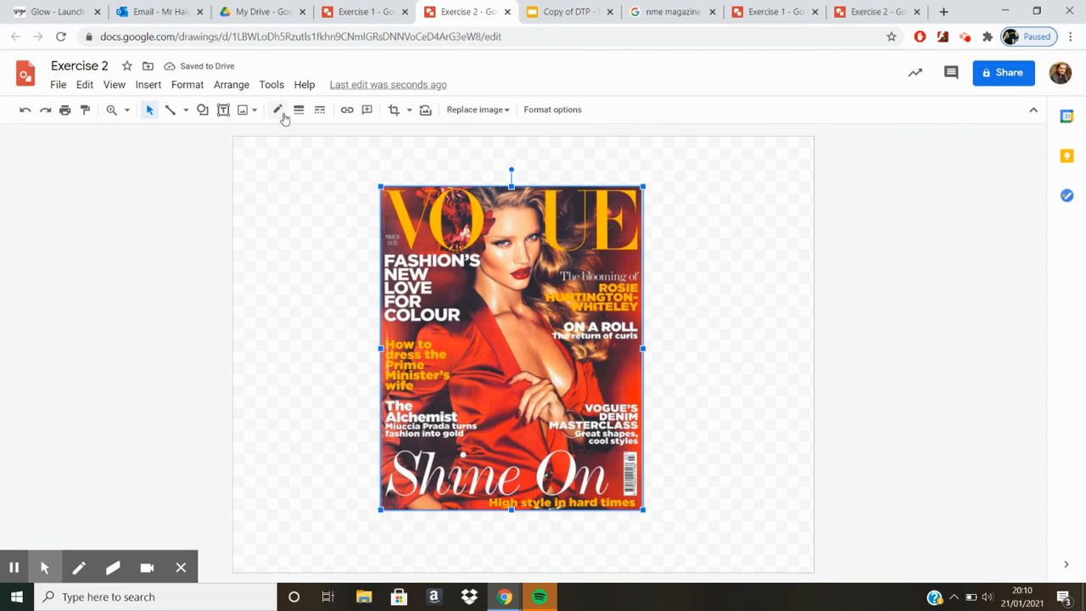
Step: Draw a white 3px vertical line down the Vogue cover's left margin, along the edge of the left-hand text
click(169, 110)
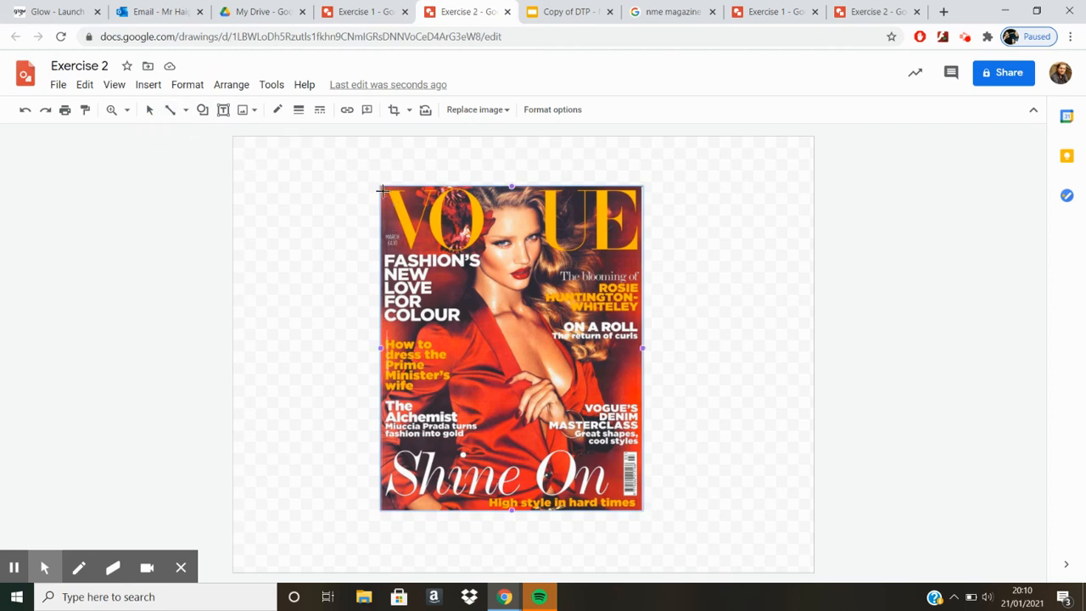
drag(383, 191, 385, 486)
drag(385, 495, 384, 502)
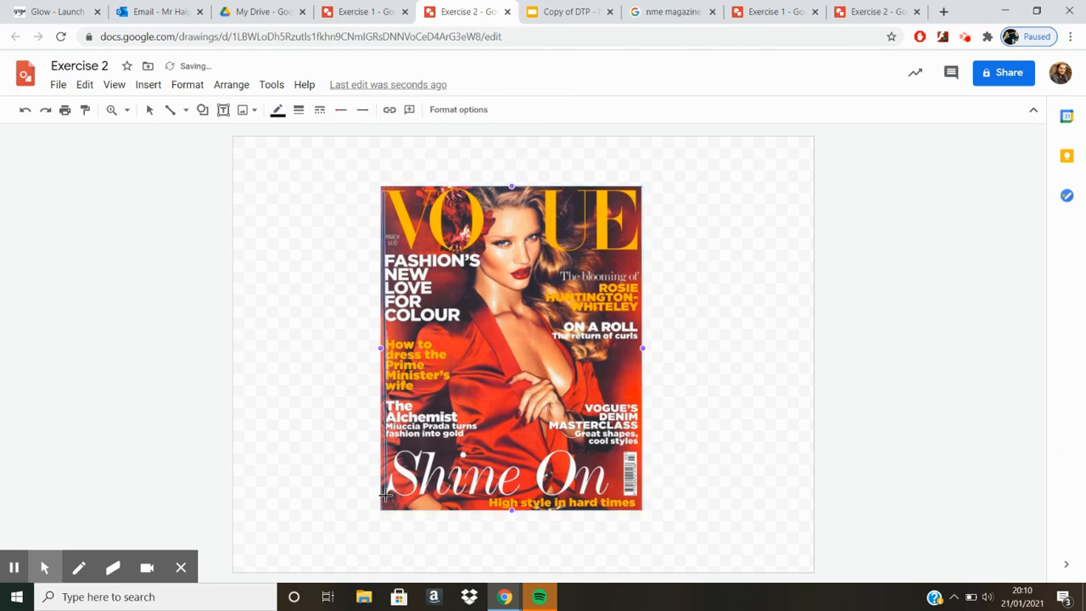
click(278, 111)
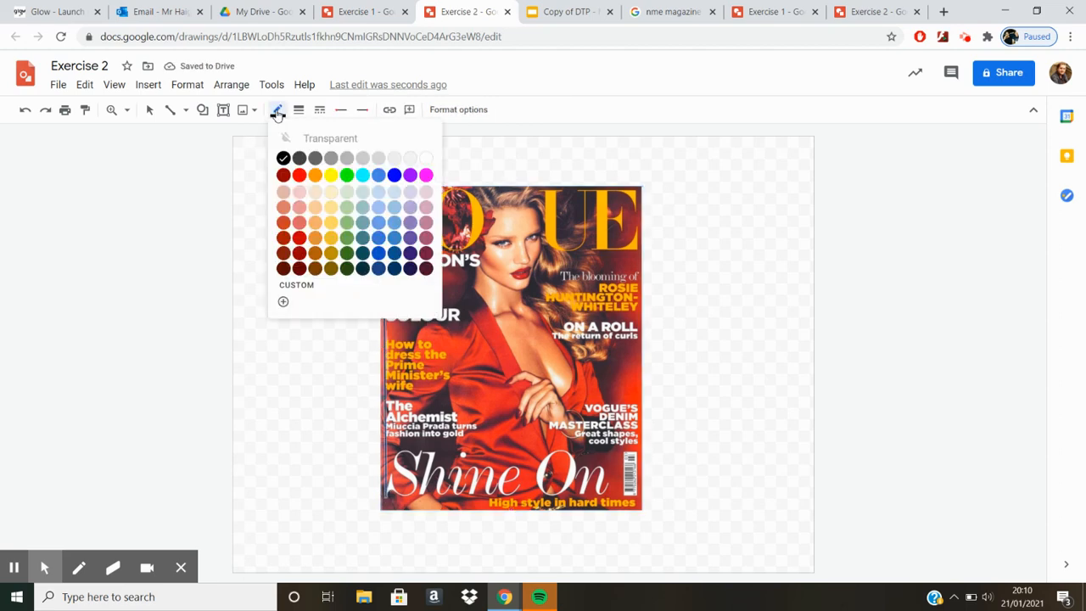
click(427, 161)
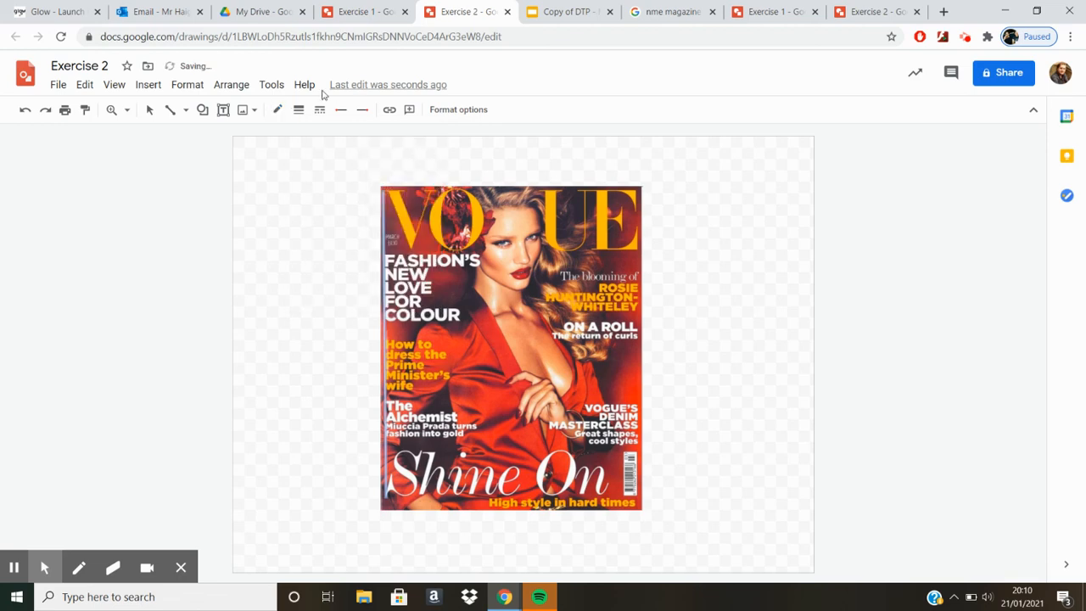
click(299, 109)
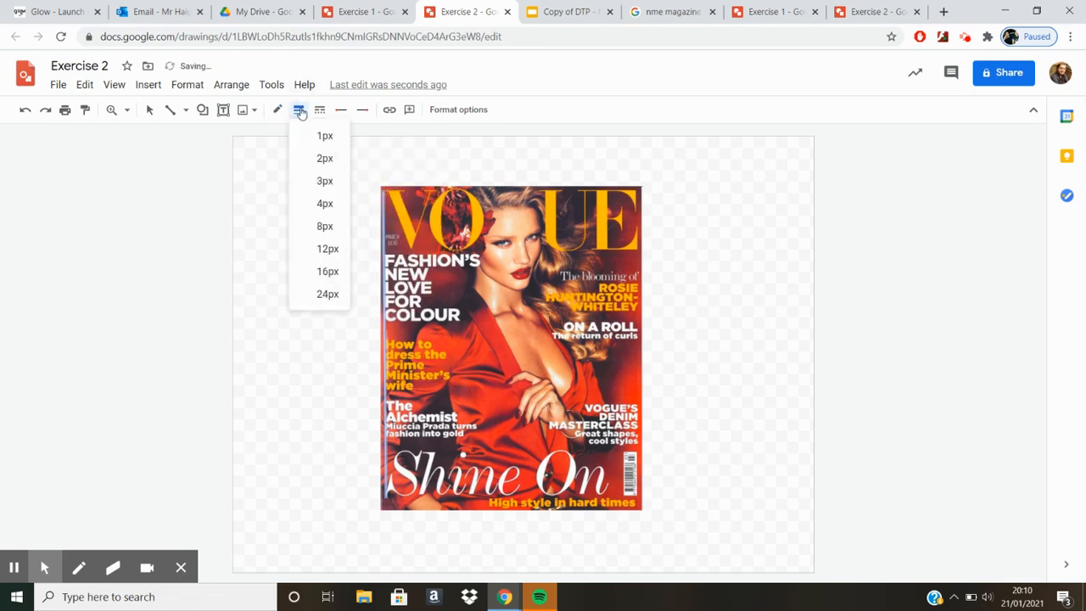
click(324, 179)
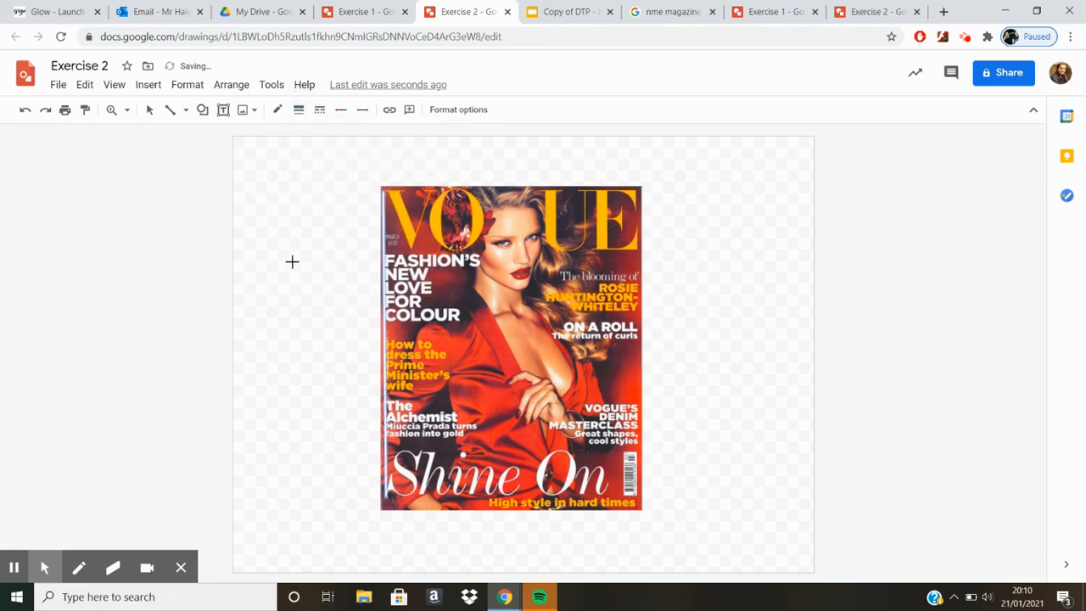
drag(384, 190, 383, 192)
click(277, 305)
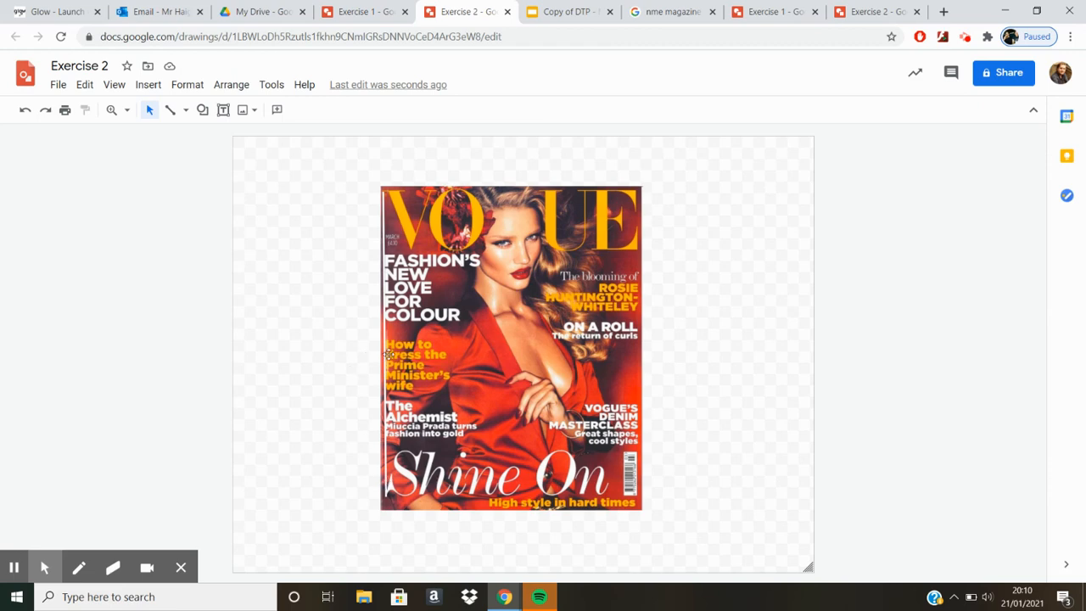
Step: Draw a white 3px vertical line down the Vogue cover's right margin, along the edge of the right-hand text
click(169, 114)
mouse_move(637, 190)
mouse_down()
mouse_move(649, 269)
mouse_move(638, 504)
mouse_up()
click(278, 110)
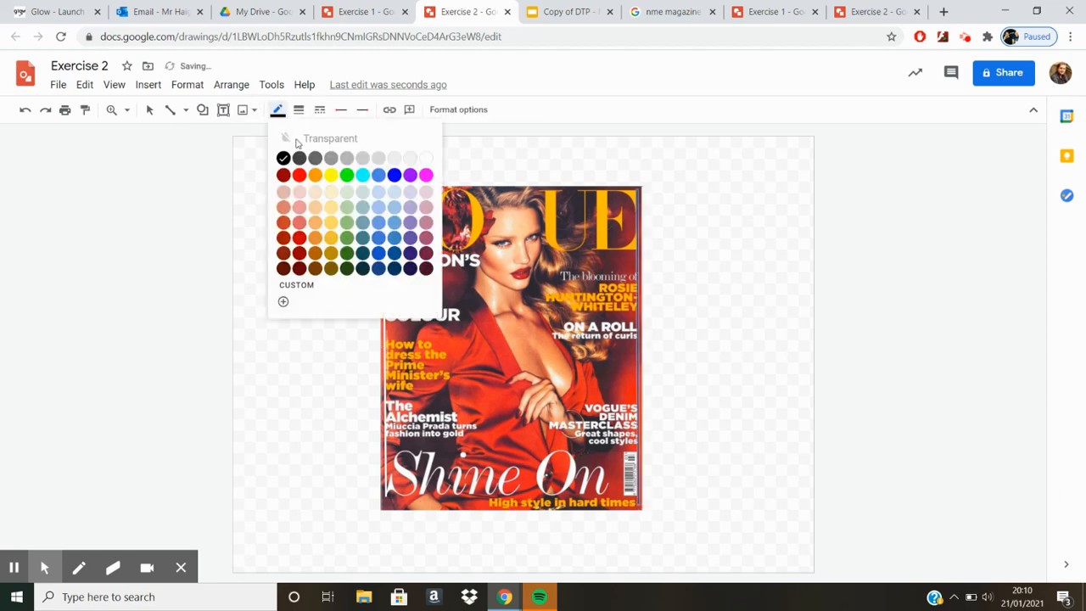
click(428, 169)
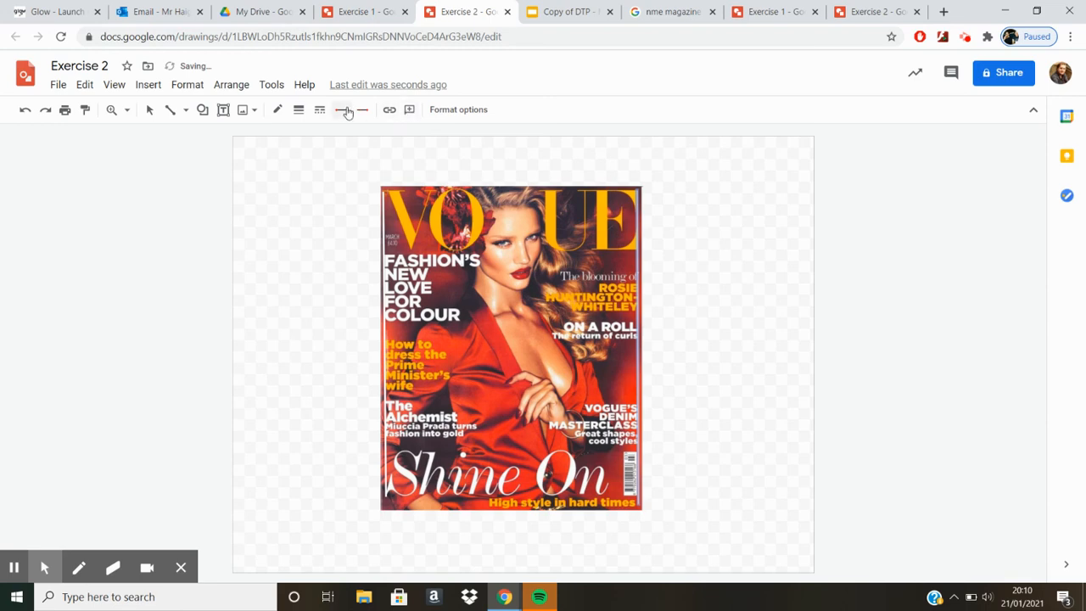
click(299, 110)
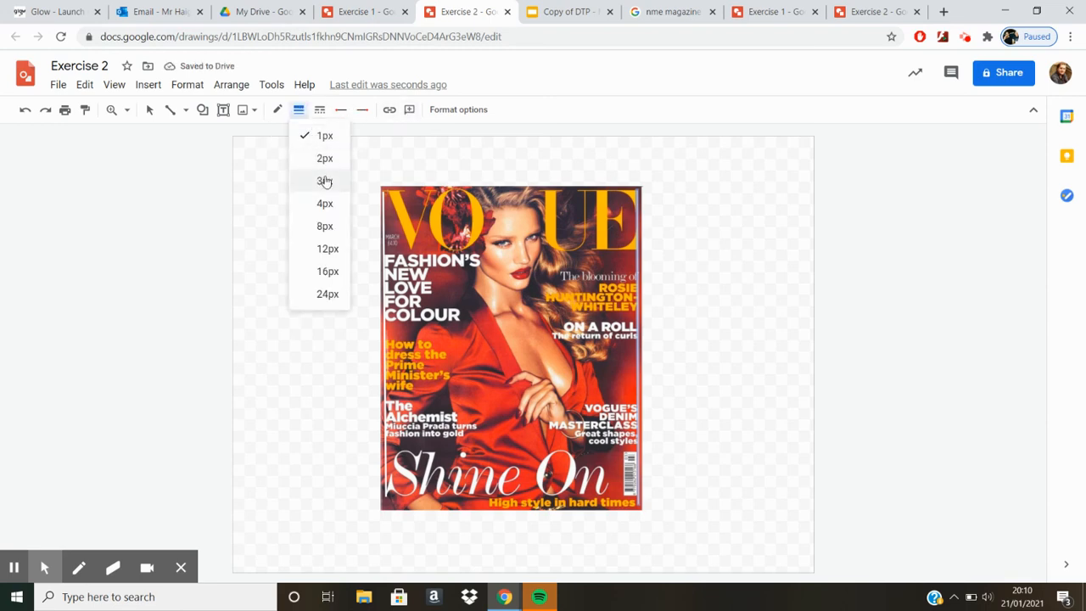
click(324, 180)
click(149, 109)
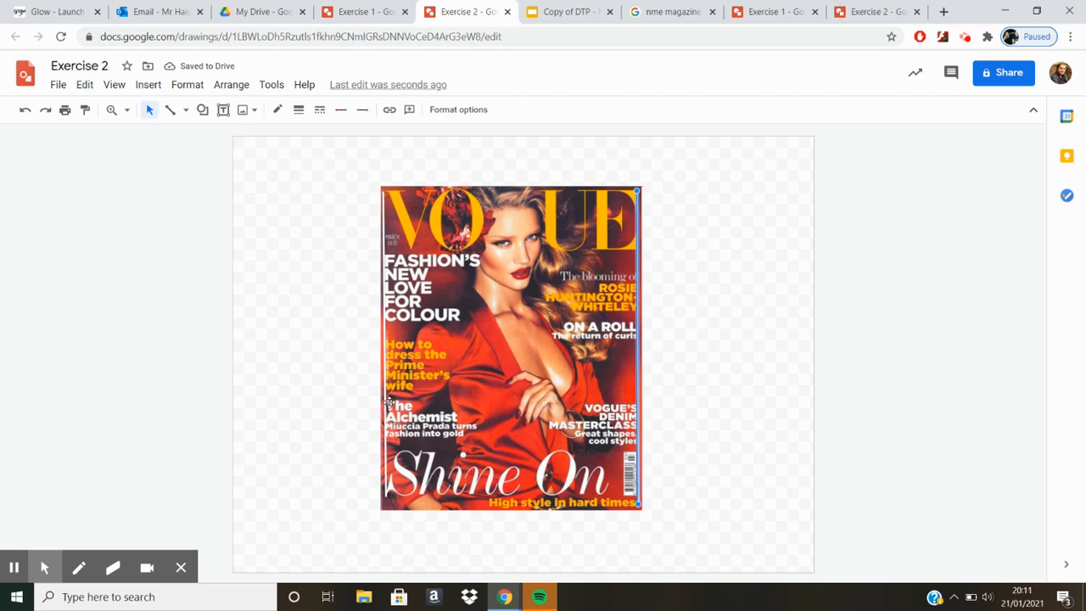
Step: Draw three horizontal lines separating the Vogue cover's text blocks and two vertical lines along the inner edges of its text columns
click(170, 111)
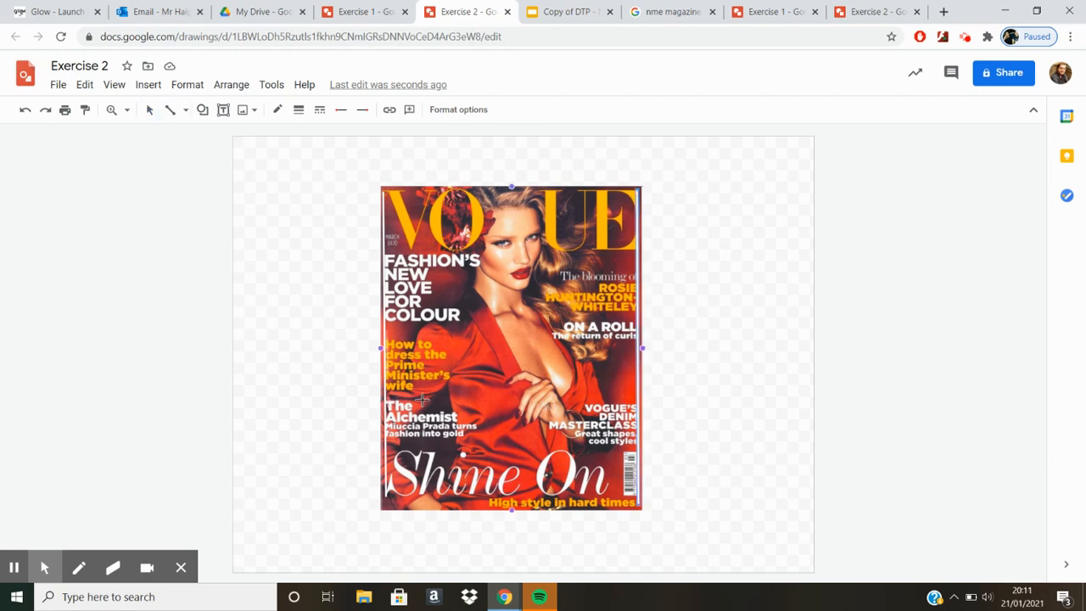
drag(386, 400, 636, 403)
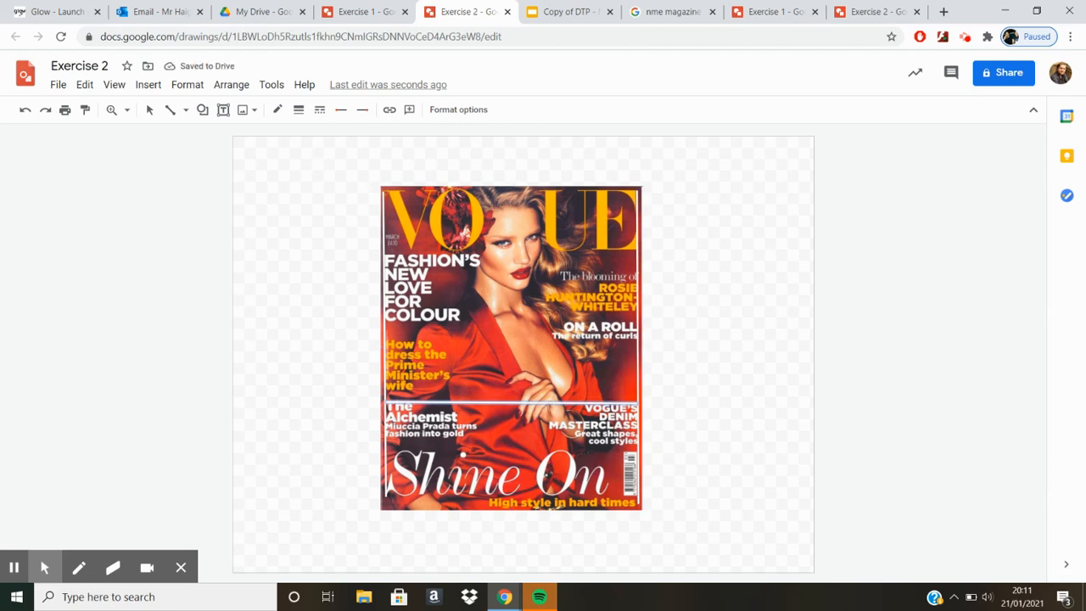
click(506, 180)
drag(387, 320, 639, 322)
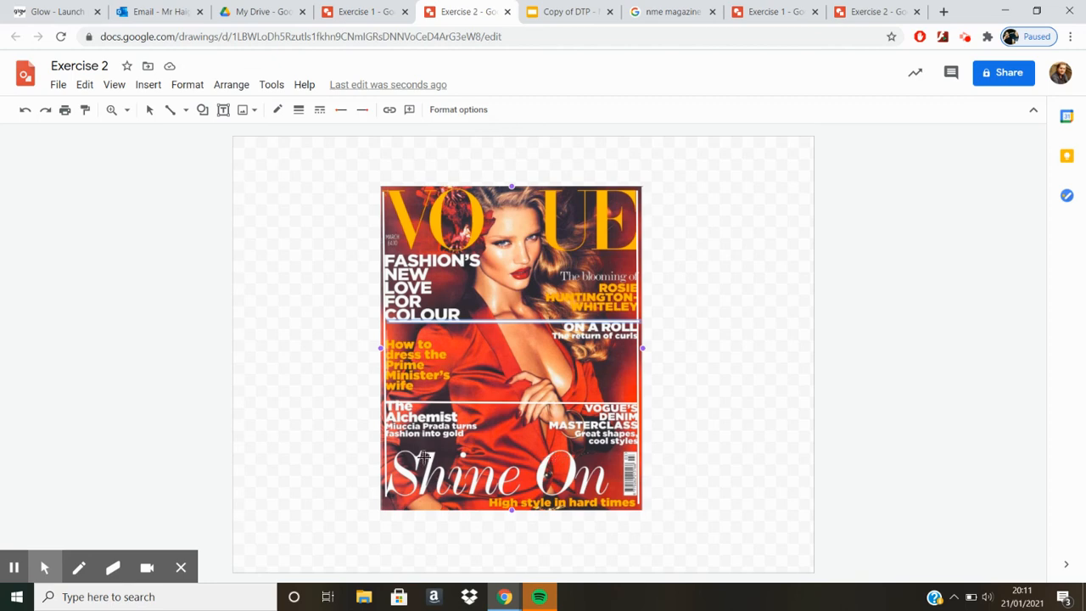
drag(533, 464, 643, 451)
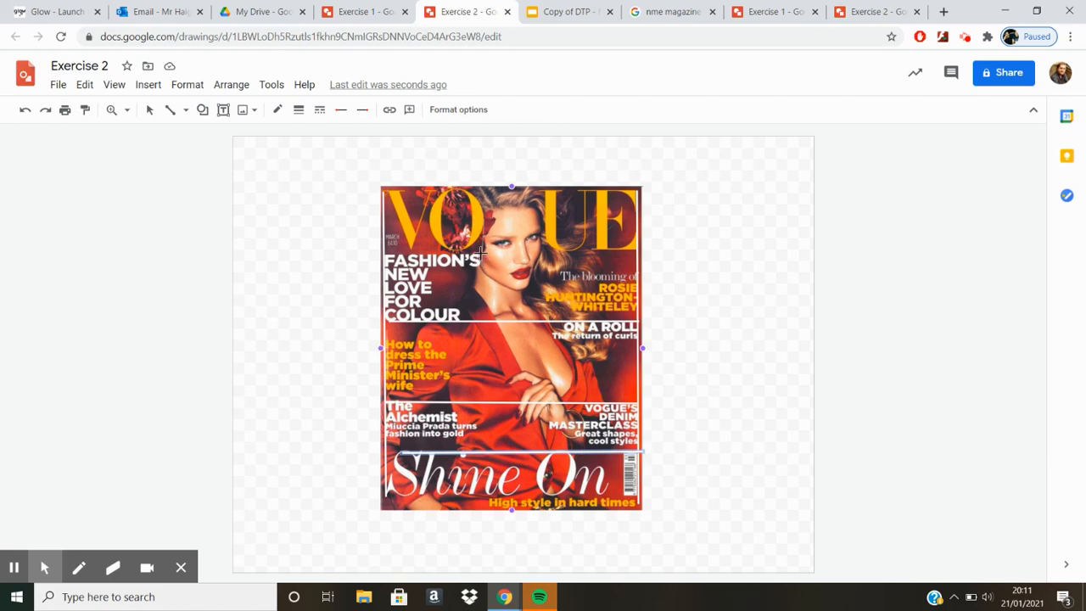
mouse_move(490, 302)
mouse_down()
mouse_move(496, 412)
mouse_move(480, 417)
mouse_move(480, 432)
mouse_up()
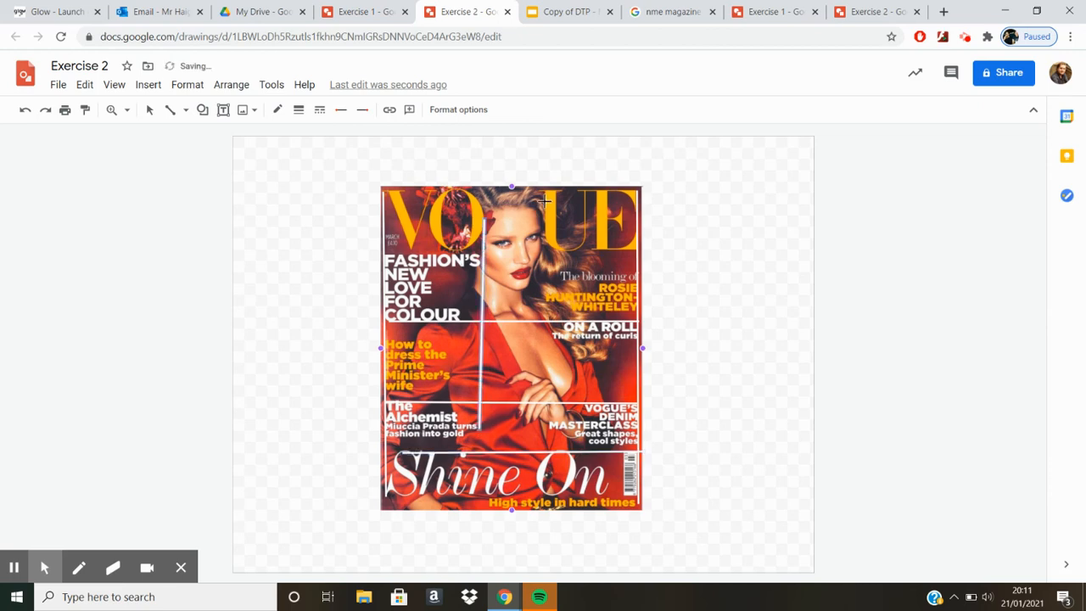
drag(545, 302, 546, 303)
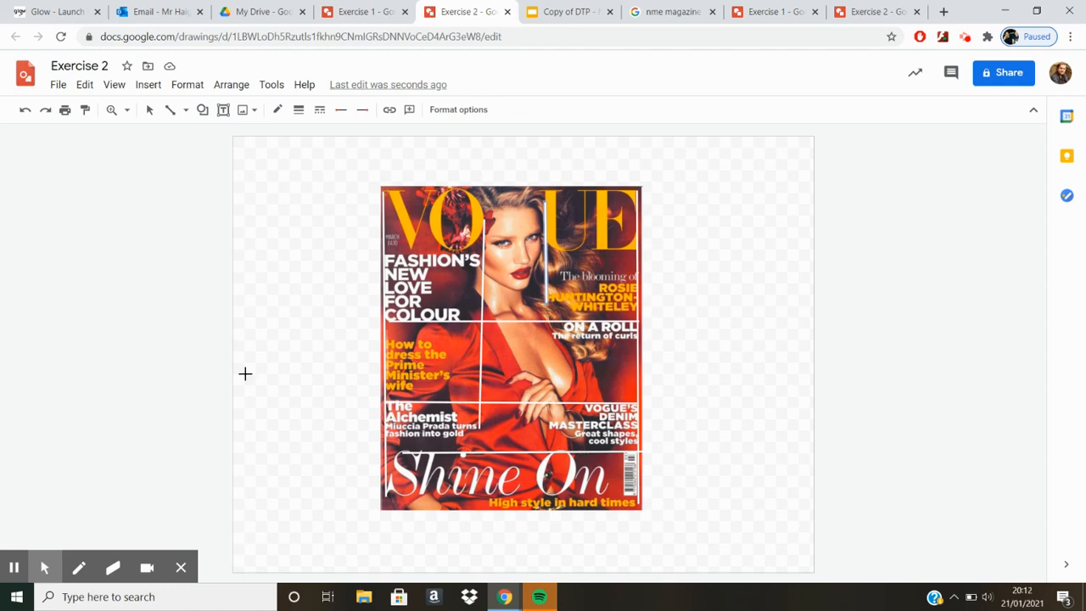
Step: Consult the annotated NME example, and draw a black pointer line from Vogue's "Fashion's New Love for Colour" heading out to the blank left margin
click(843, 7)
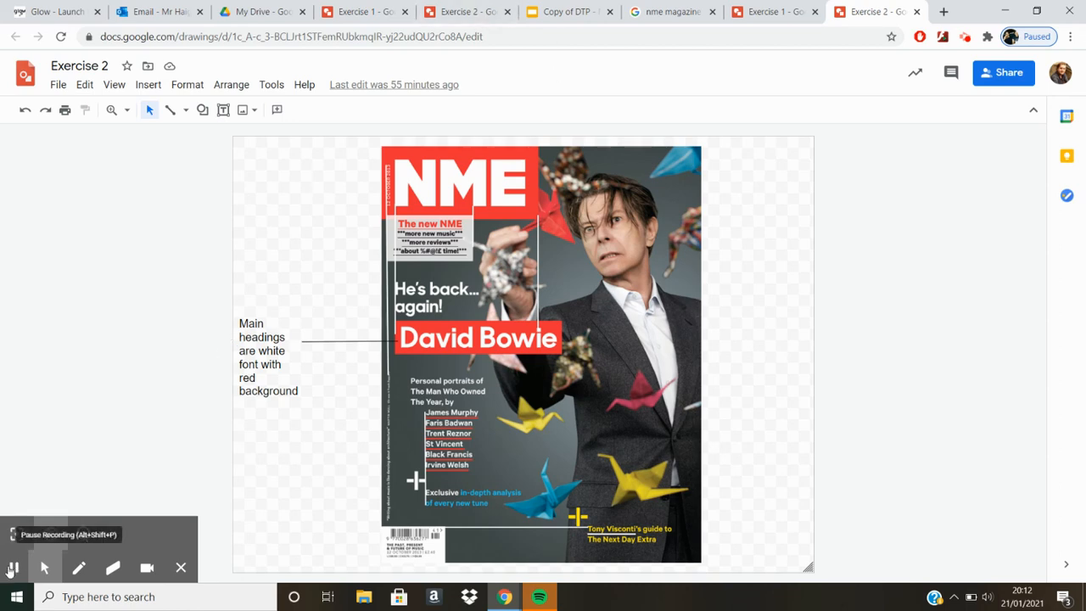
click(469, 10)
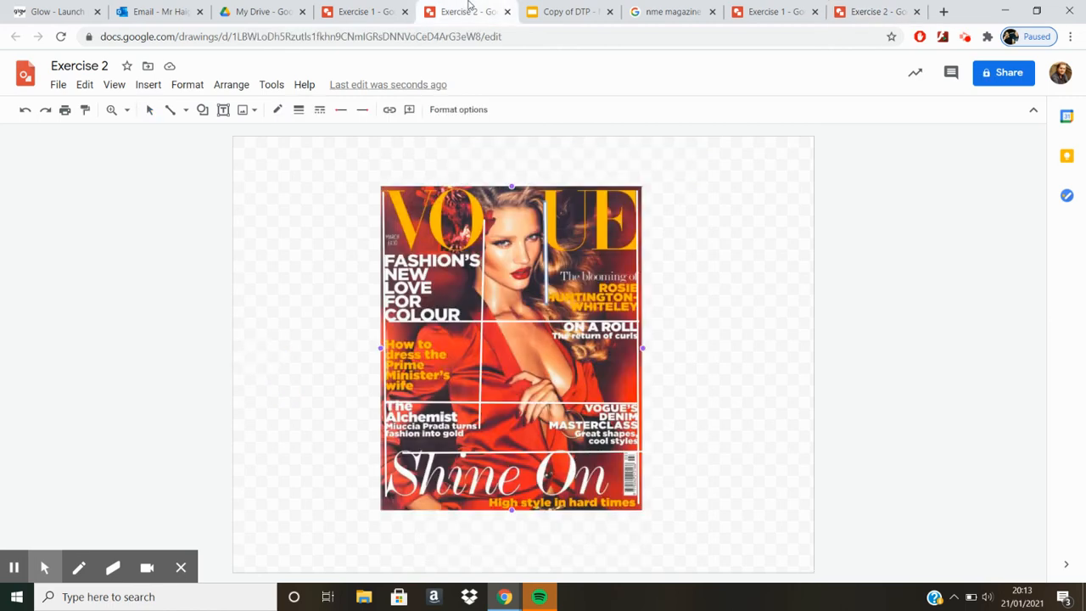
click(317, 223)
click(172, 112)
drag(386, 286, 323, 292)
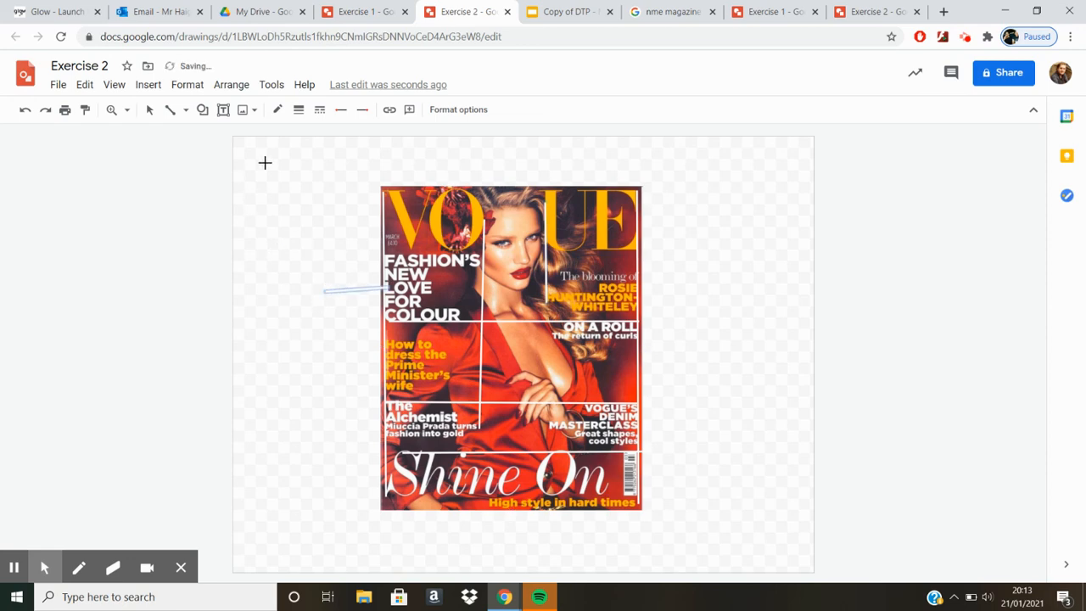
click(280, 110)
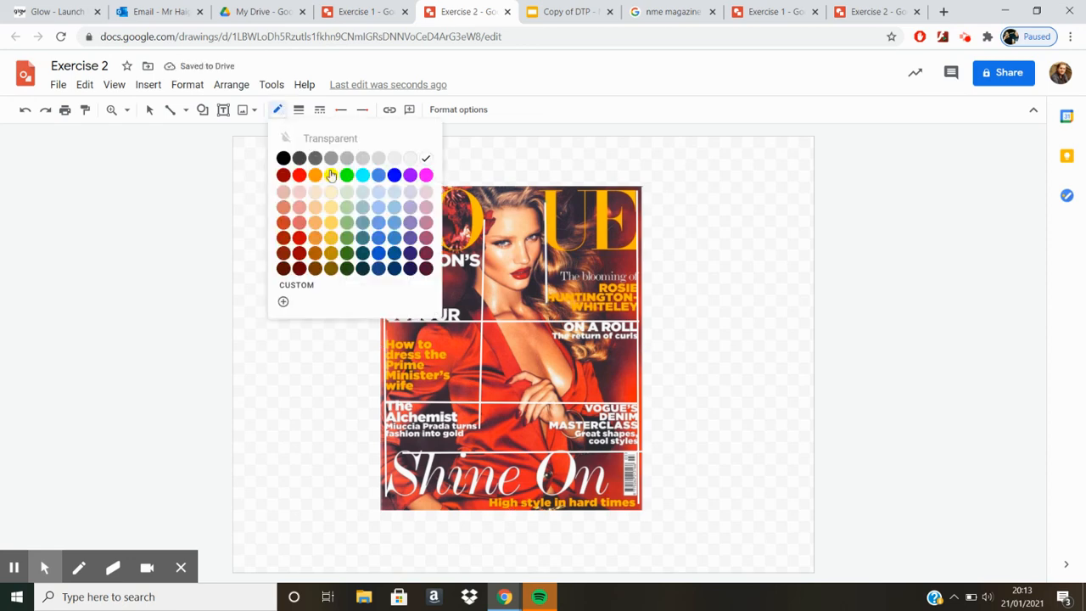
click(284, 157)
Step: Add a text box beside the pointer line's outer end reading "White font colour for sub headings"
click(223, 110)
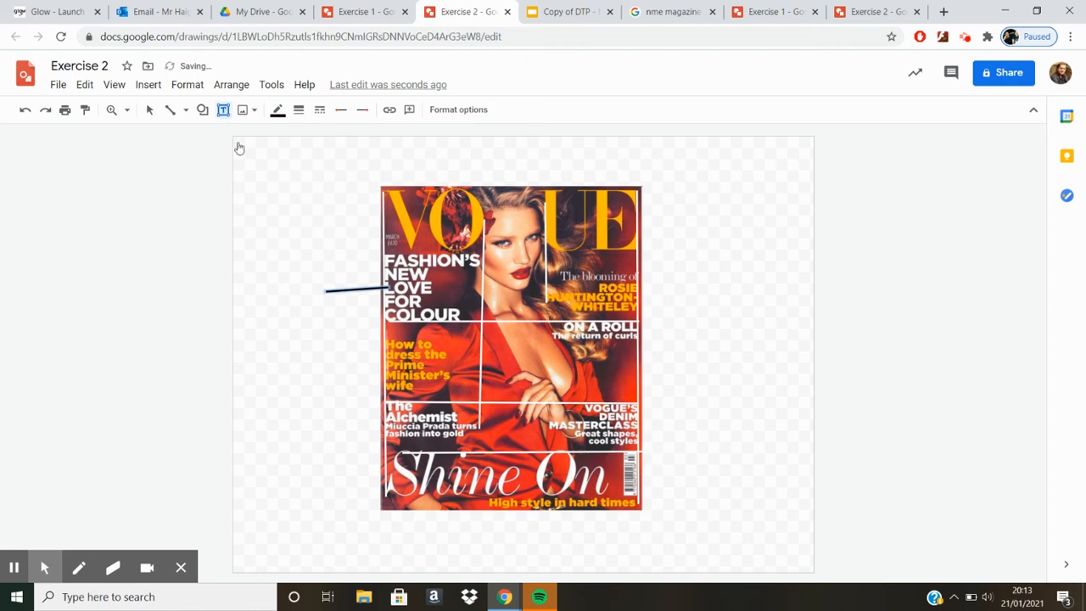
drag(244, 245, 320, 328)
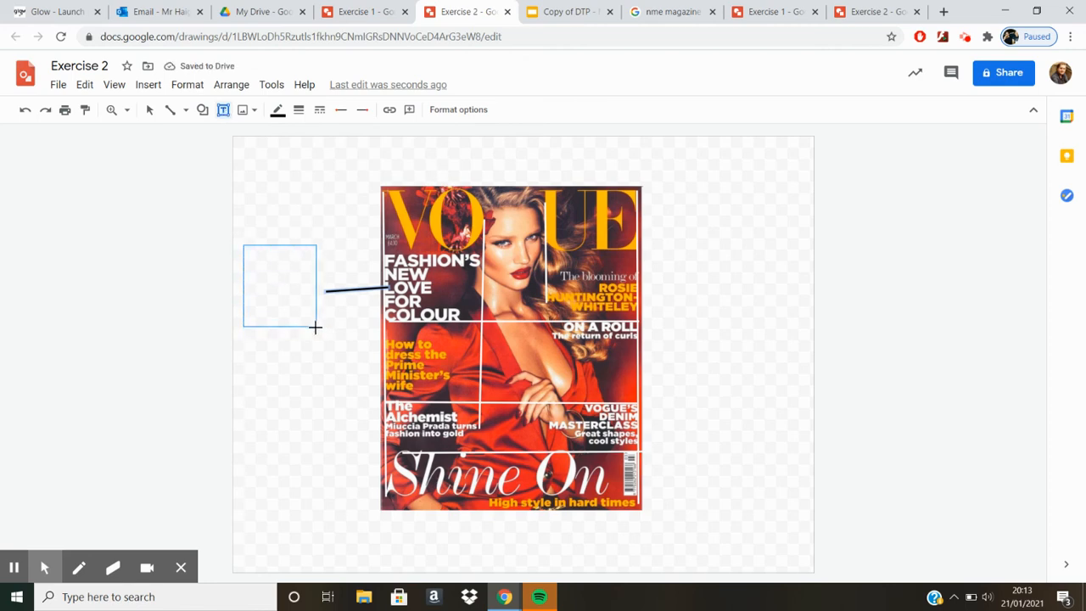
text(White for )
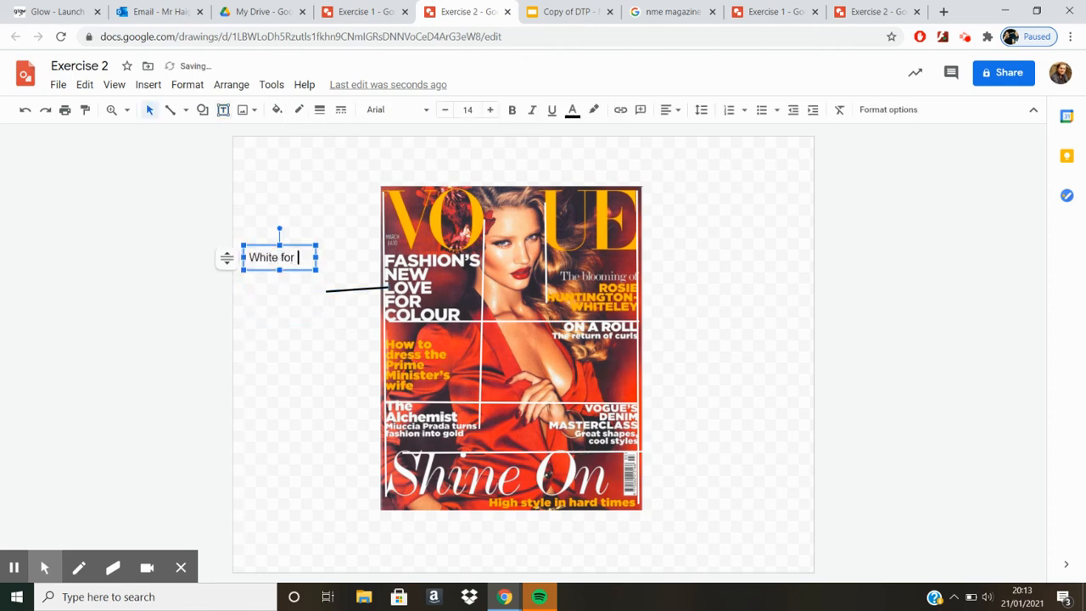
text(sub headings)
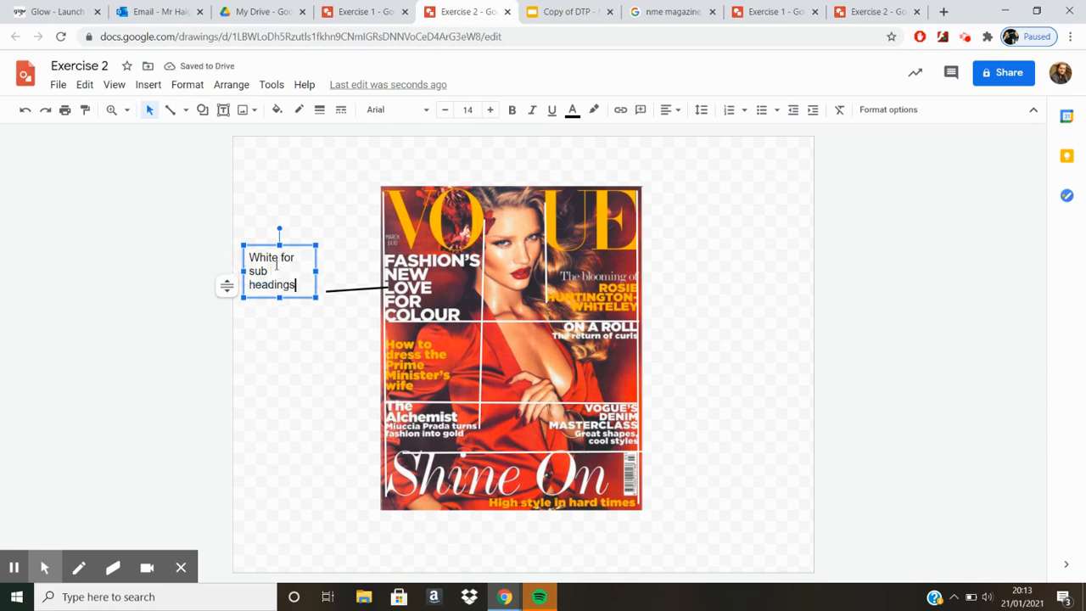
click(278, 259)
text(font colour)
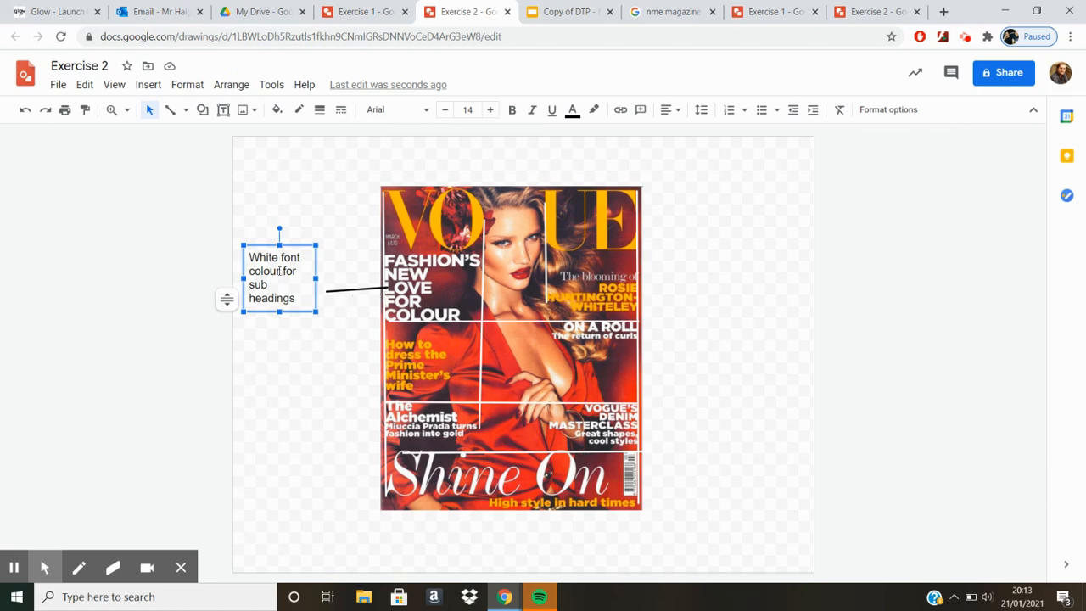
Step: Duplicate the "White font colour for sub headings" note with its pointer line, and place the copy beside "The Alchemist" text
shift+click(337, 290)
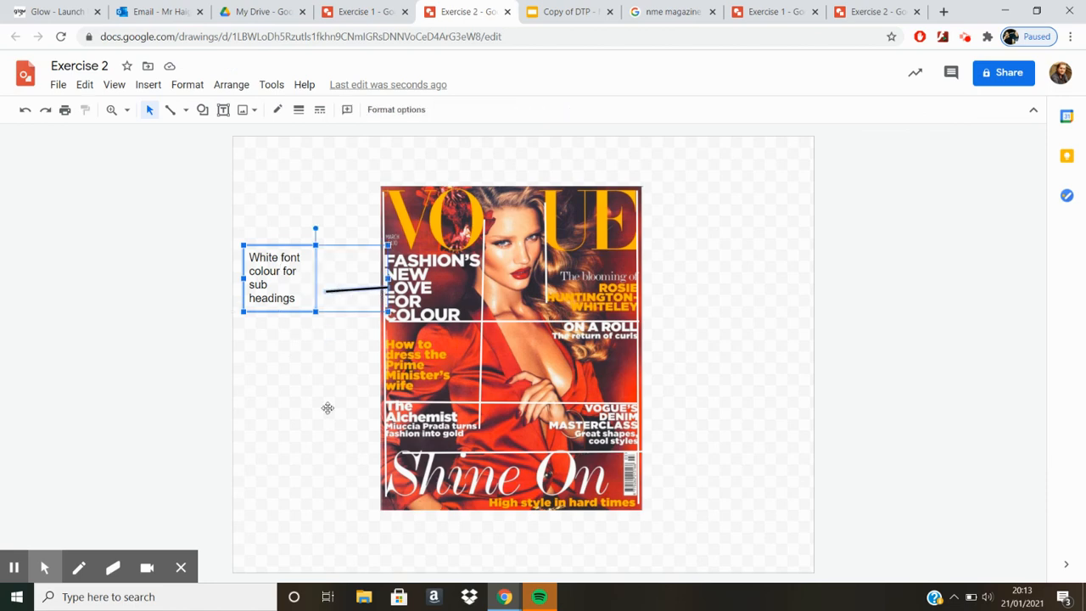
key(ctrl+d)
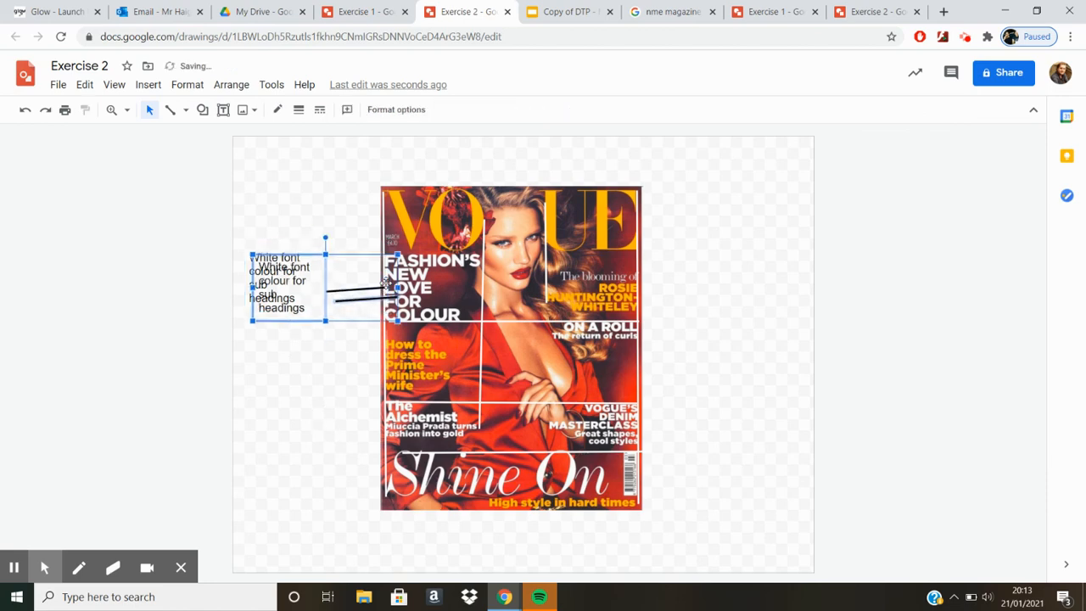
drag(331, 295, 313, 438)
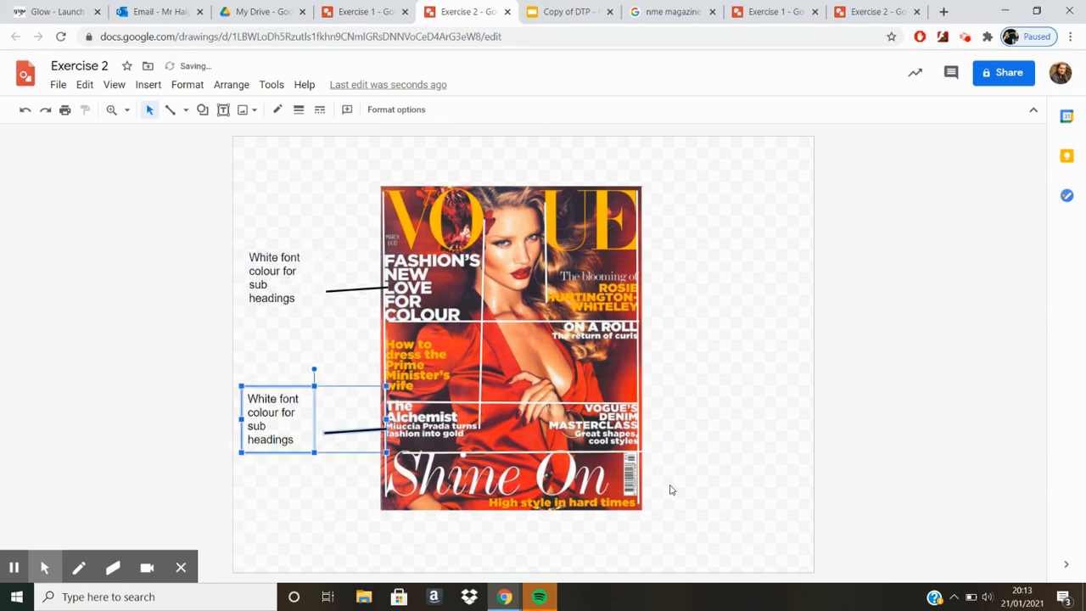
click(704, 434)
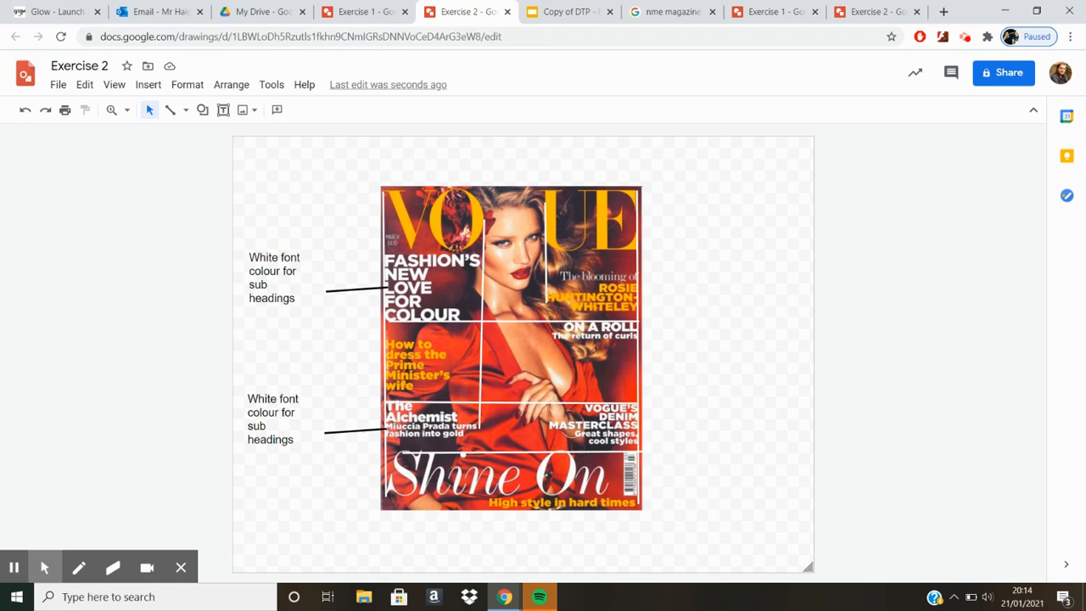
Step: Review the "Unity - How?" slide in the DTP presentation and the annotated NME example, returning to the Vogue drawing after each
click(567, 12)
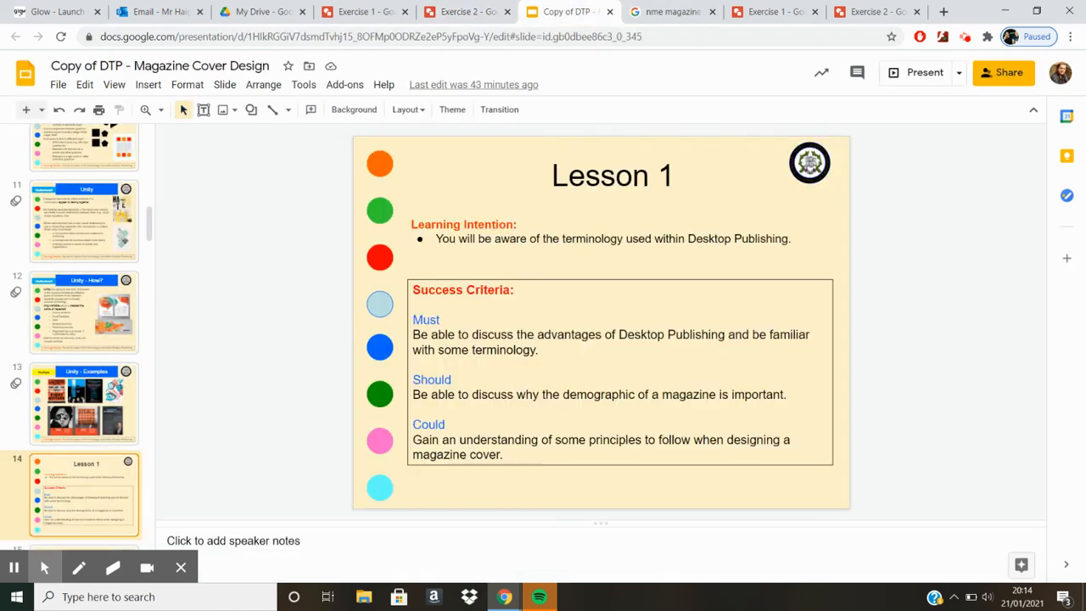
click(68, 331)
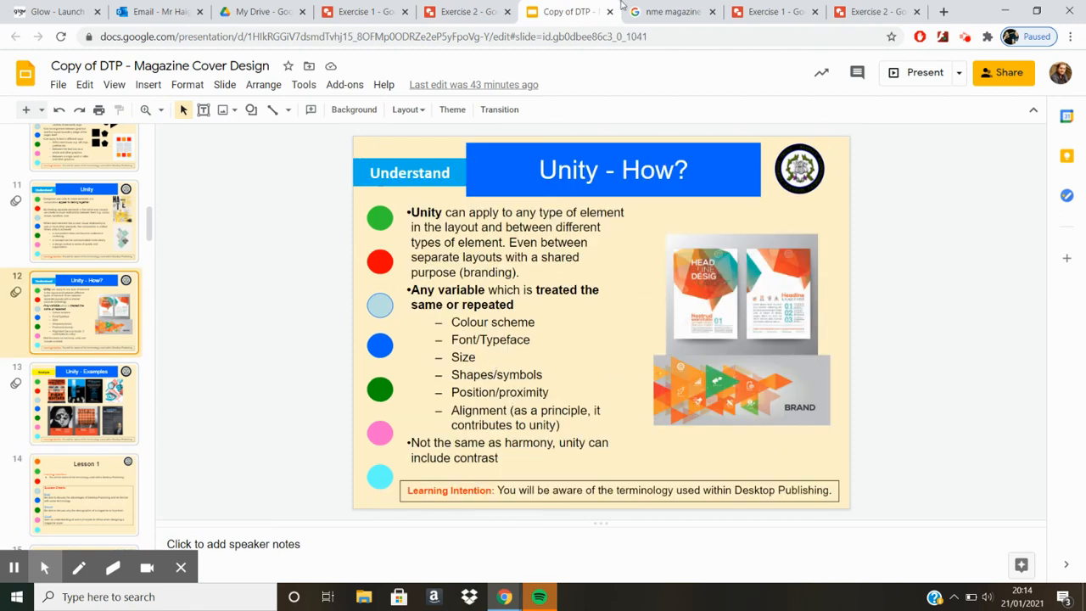
click(472, 8)
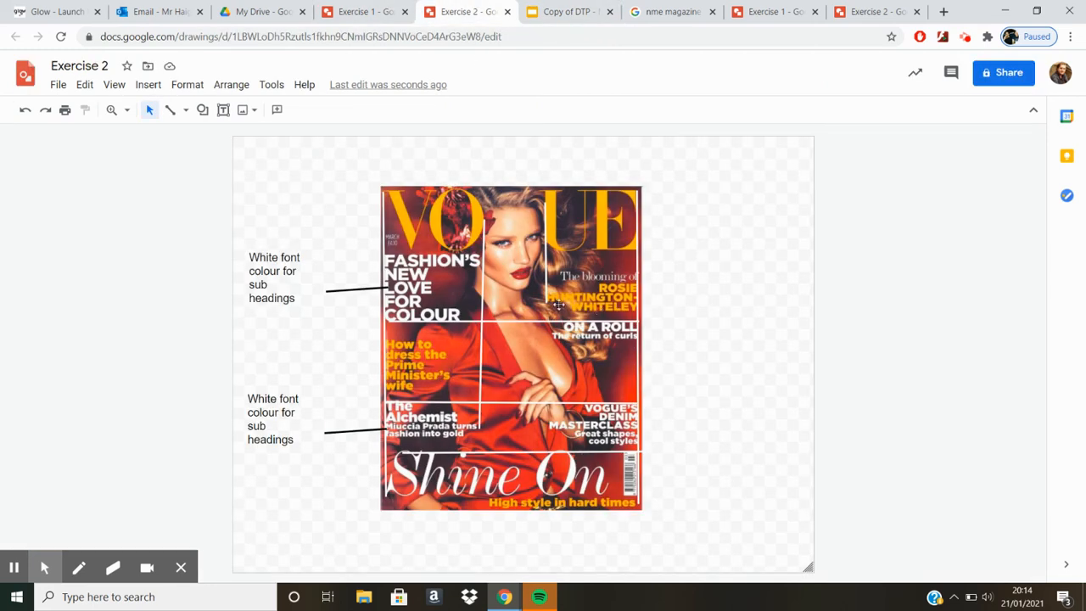
click(877, 11)
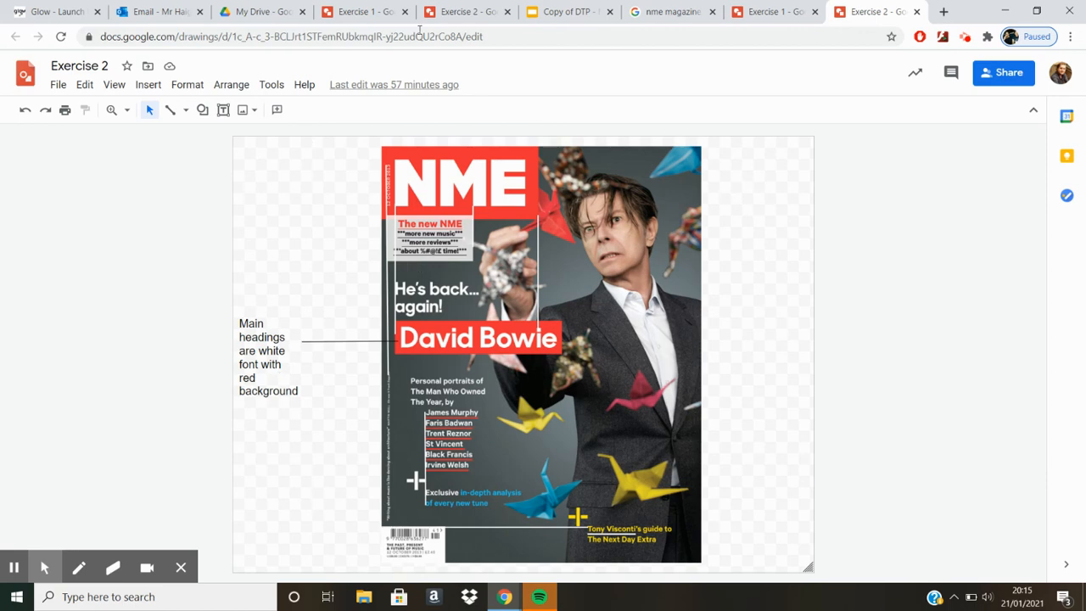
click(450, 7)
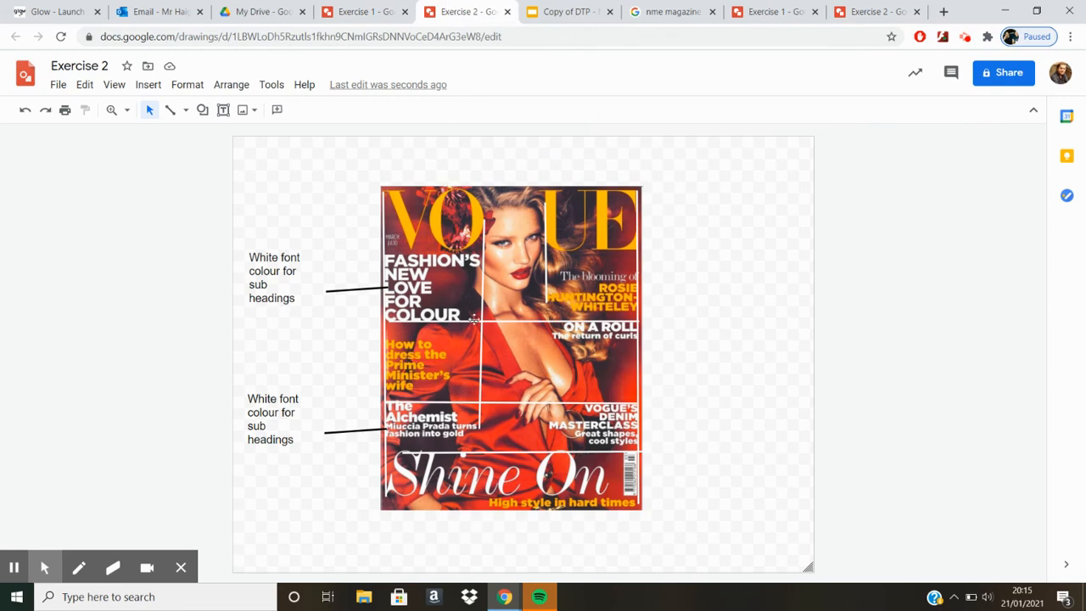